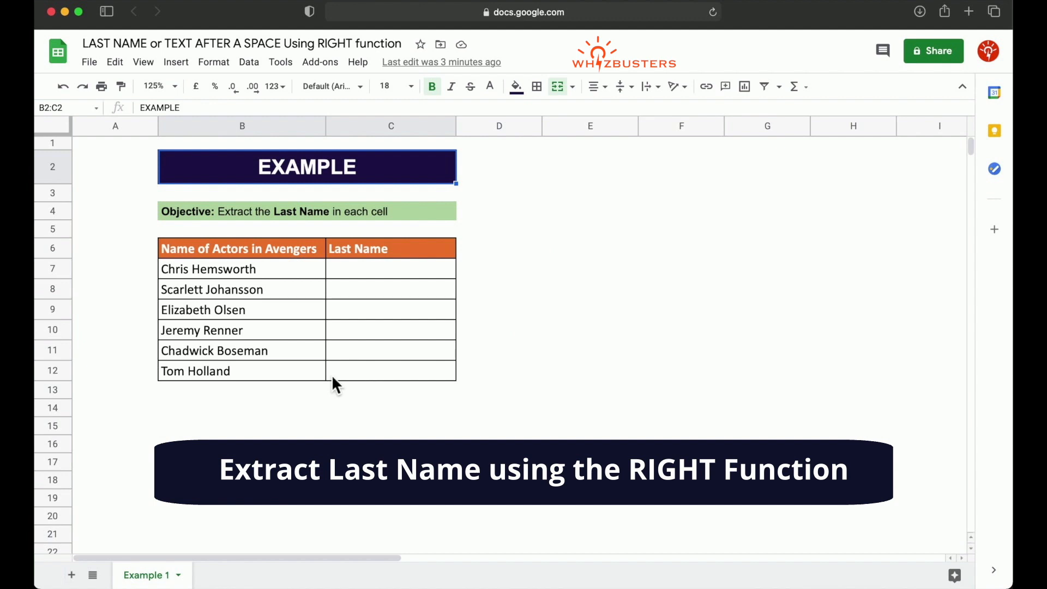
Step: Enter =right(B7,9) in C7 to extract the last nine characters of the name in B7
{"action": "left_click", "coordinate": [396, 276]}
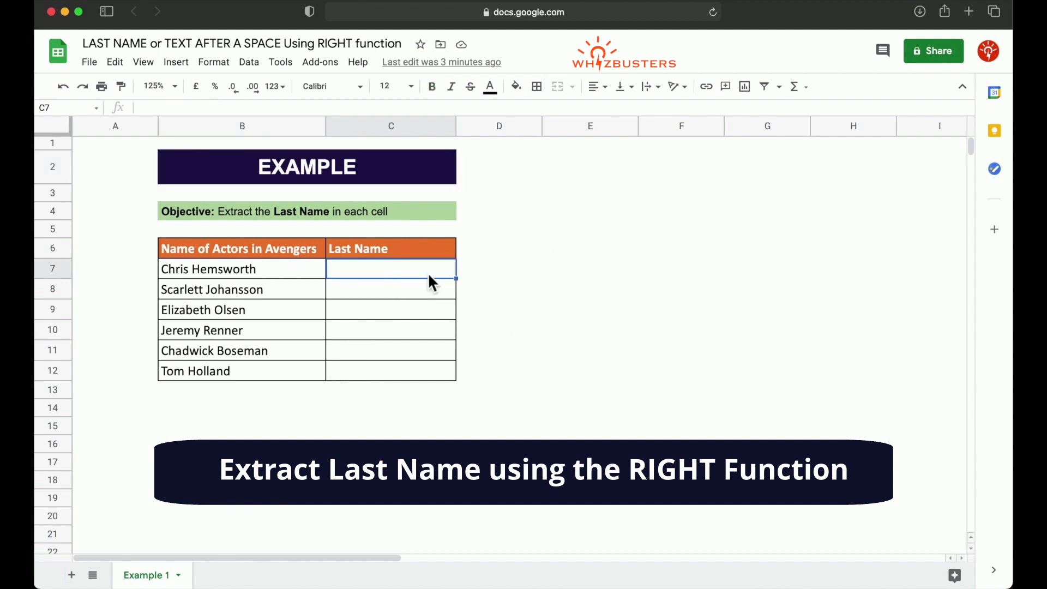
{"action": "type", "text": "=right"}
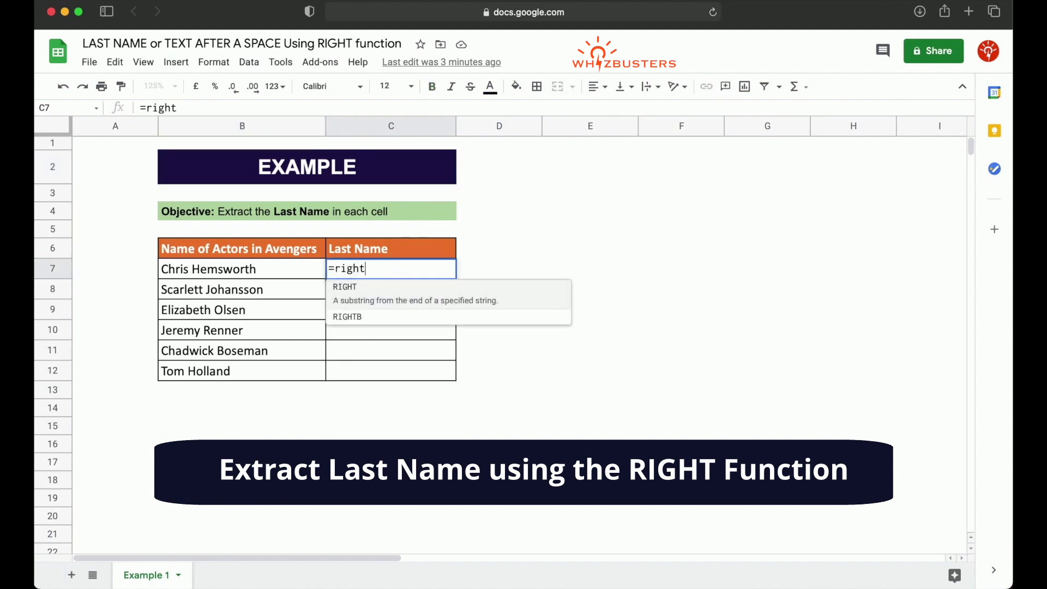
{"action": "type", "text": "("}
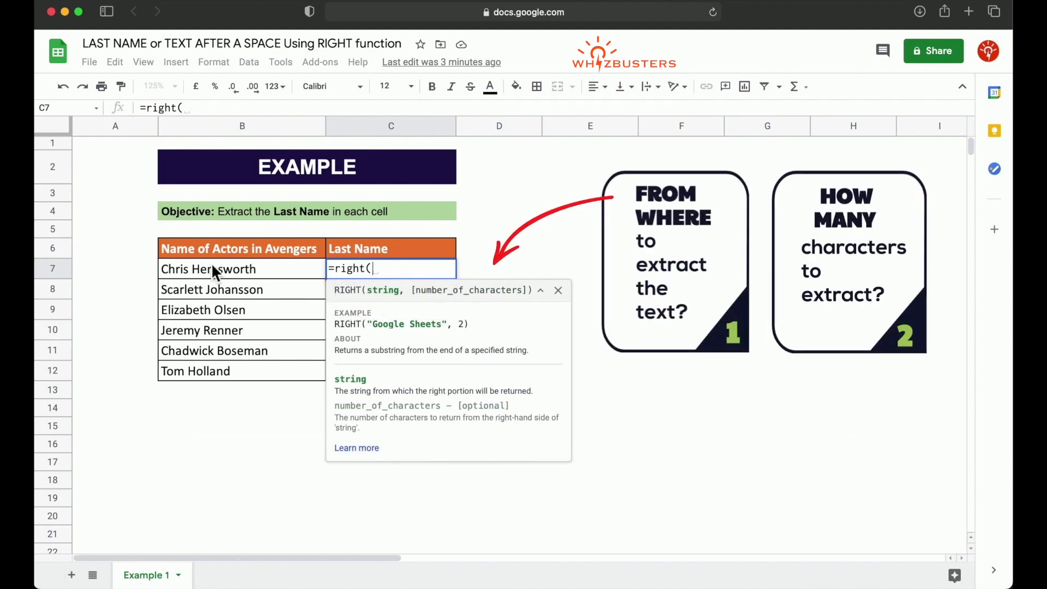
{"action": "left_click", "coordinate": [223, 275]}
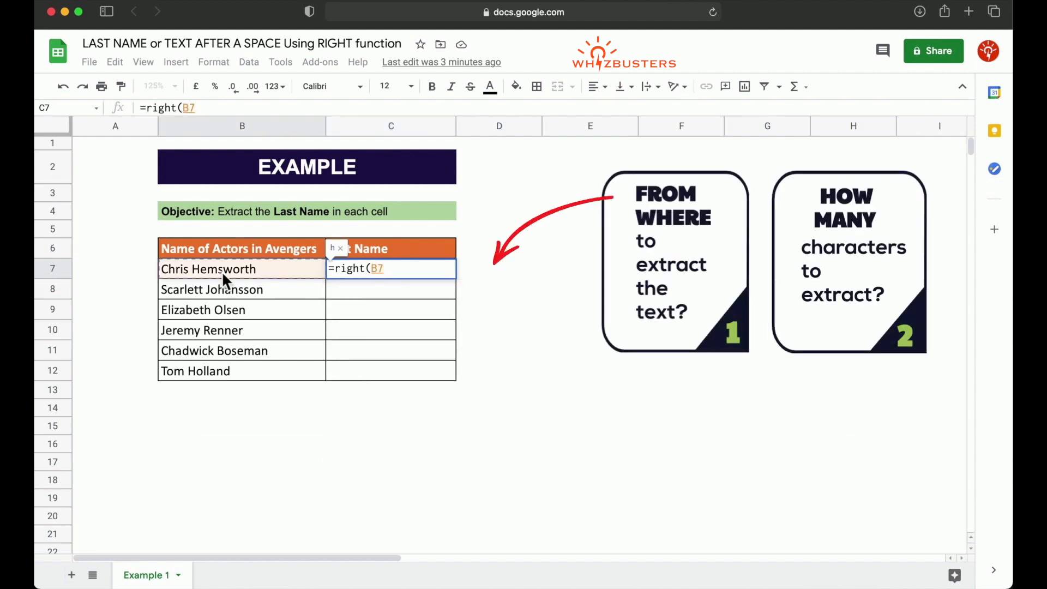
{"action": "type", "text": ","}
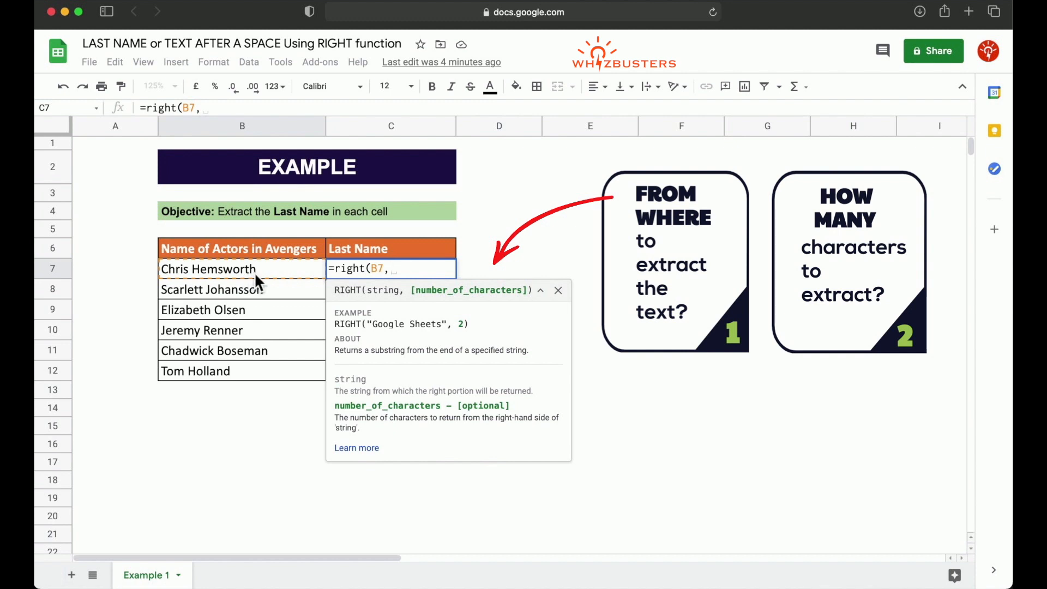
{"action": "type", "text": "9"}
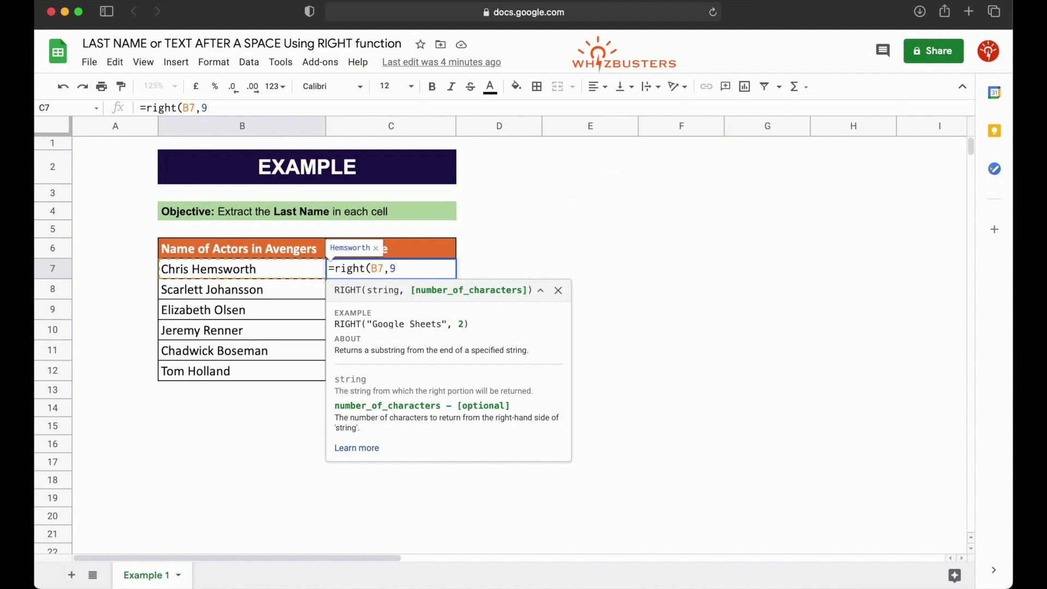
{"action": "type", "text": ")"}
{"action": "key", "text": "Return"}
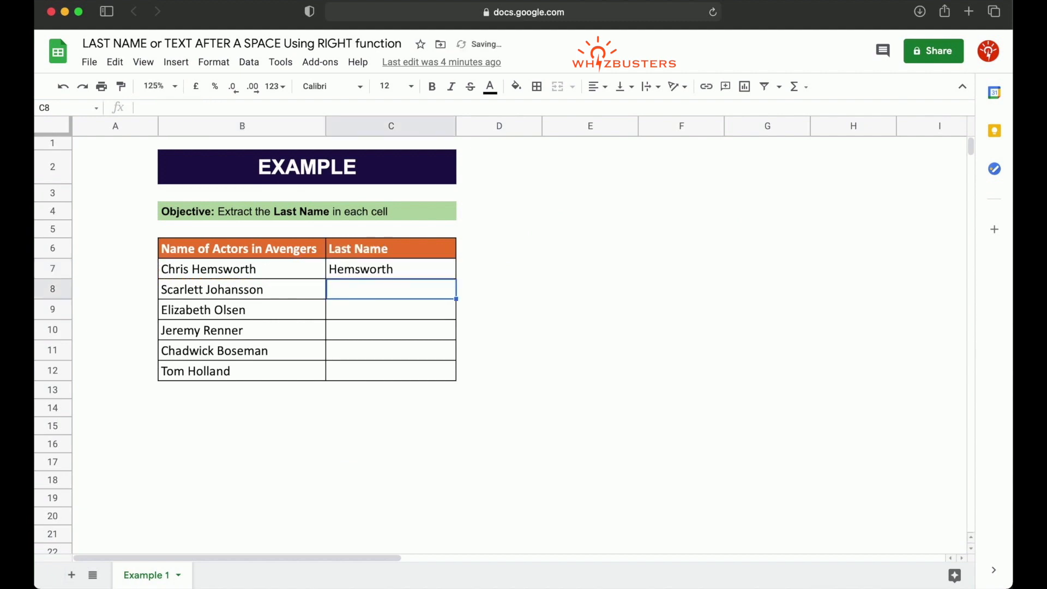
Step: Fill the RIGHT formula from C7 down through C11
{"action": "left_click", "coordinate": [452, 274]}
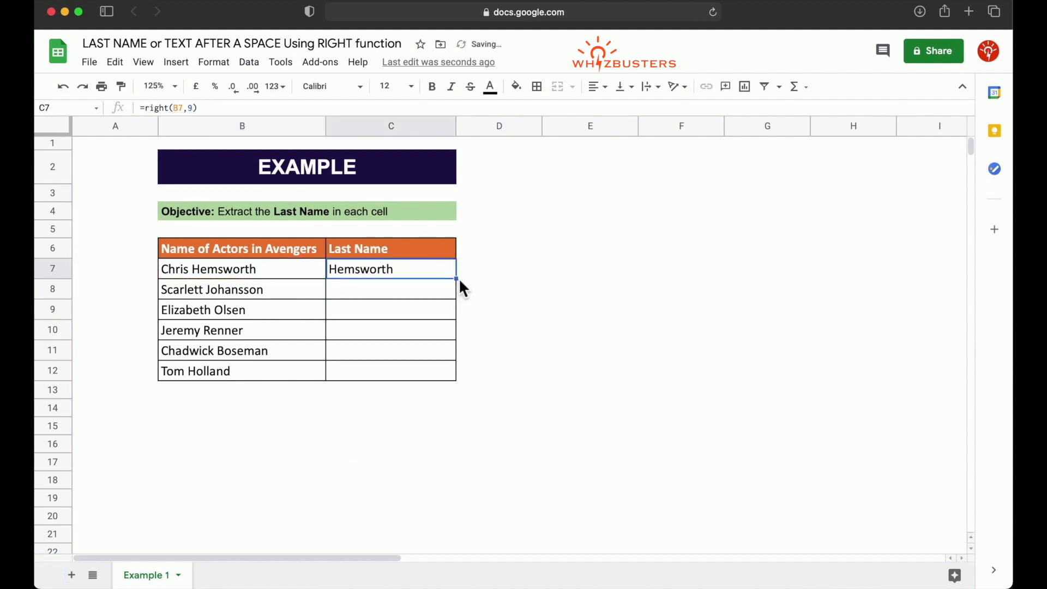
{"action": "left_click_drag", "start_coordinate": [459, 278], "coordinate": [446, 310]}
{"action": "left_click", "coordinate": [338, 316]}
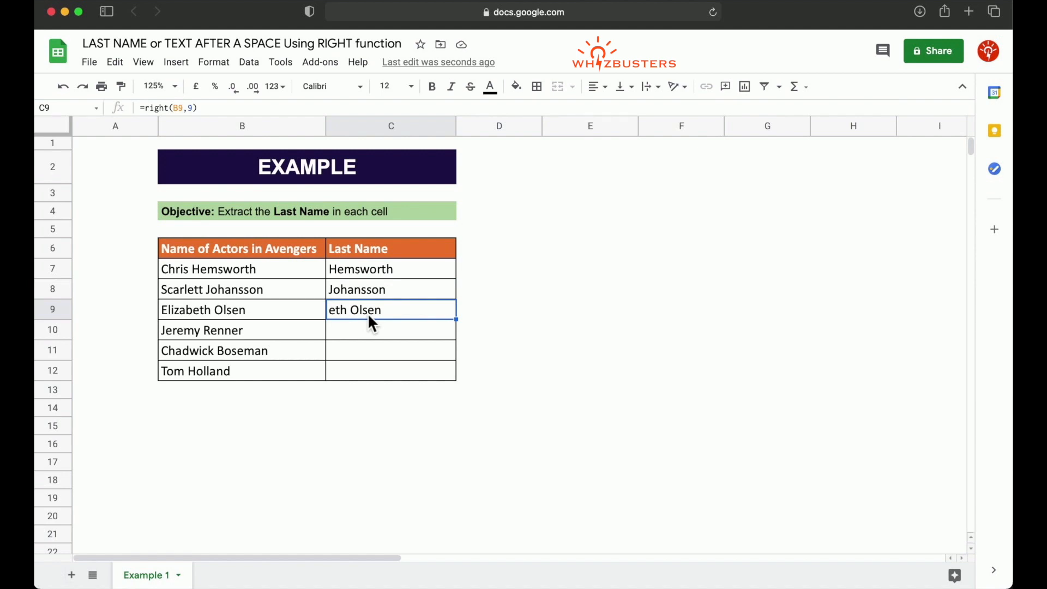
{"action": "left_click_drag", "start_coordinate": [456, 320], "coordinate": [456, 351]}
Step: Enter the heading RIGHT in cell E6
{"action": "left_click", "coordinate": [560, 274]}
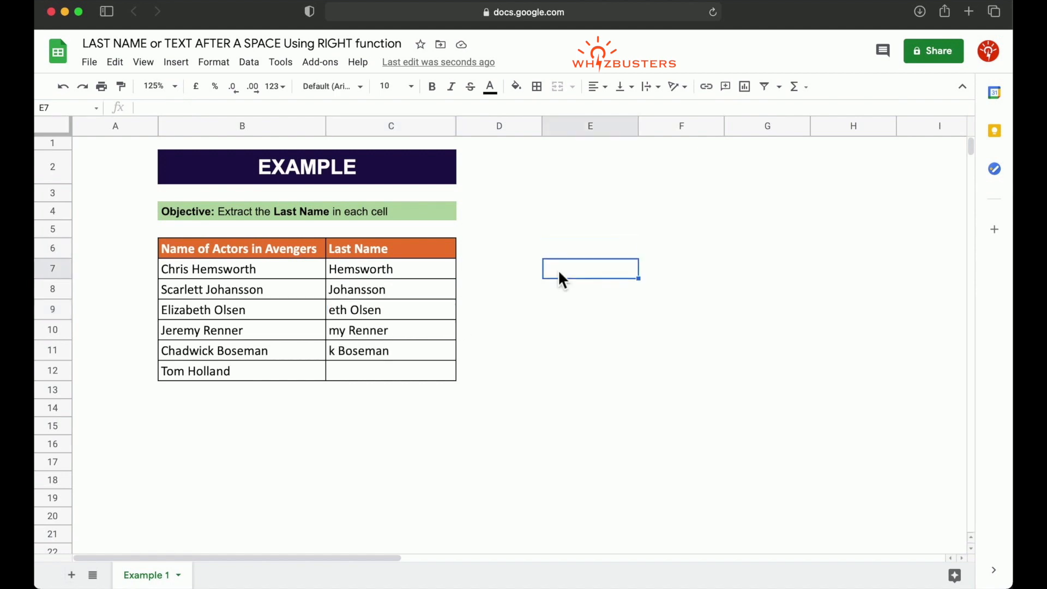
{"action": "left_click", "coordinate": [573, 248]}
{"action": "type", "text": "RIGHT"}
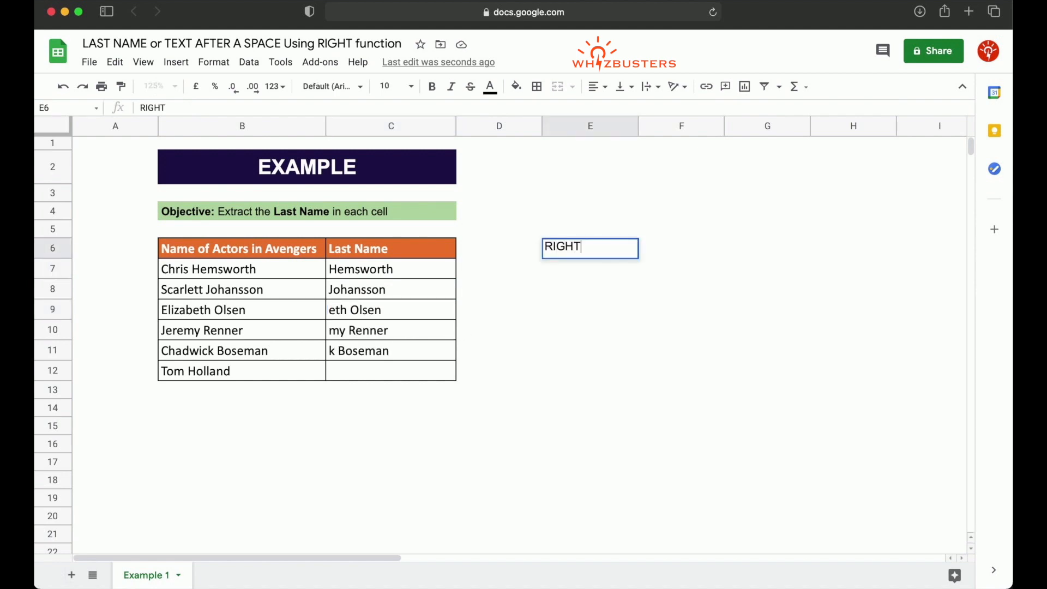
{"action": "key", "text": "Return"}
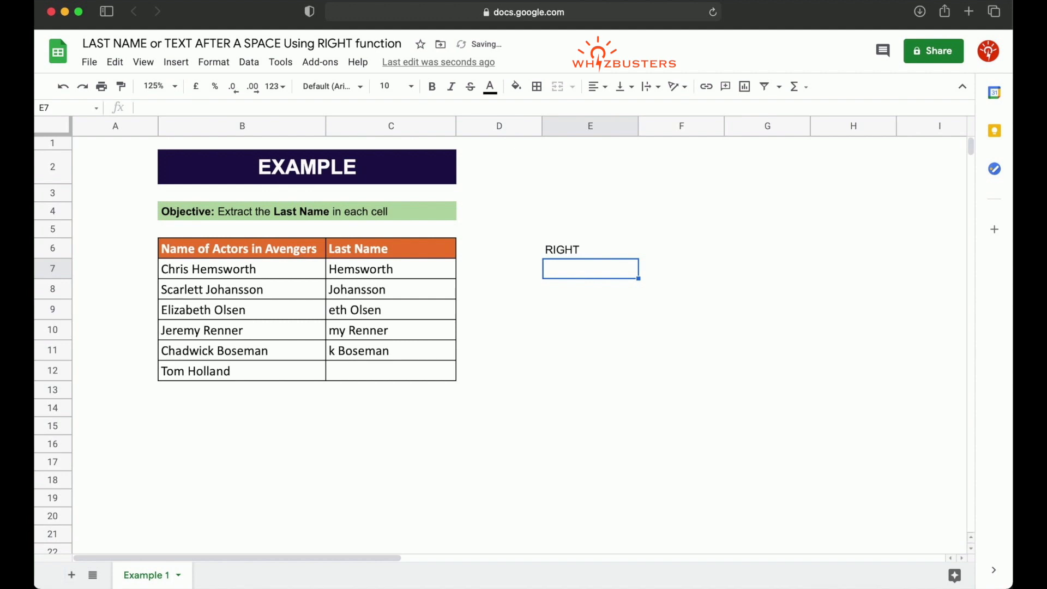
Step: Note the first formula as plain text RIGHT(B7,9), without an equals sign, in E7
{"action": "type", "text": "RIGHT("}
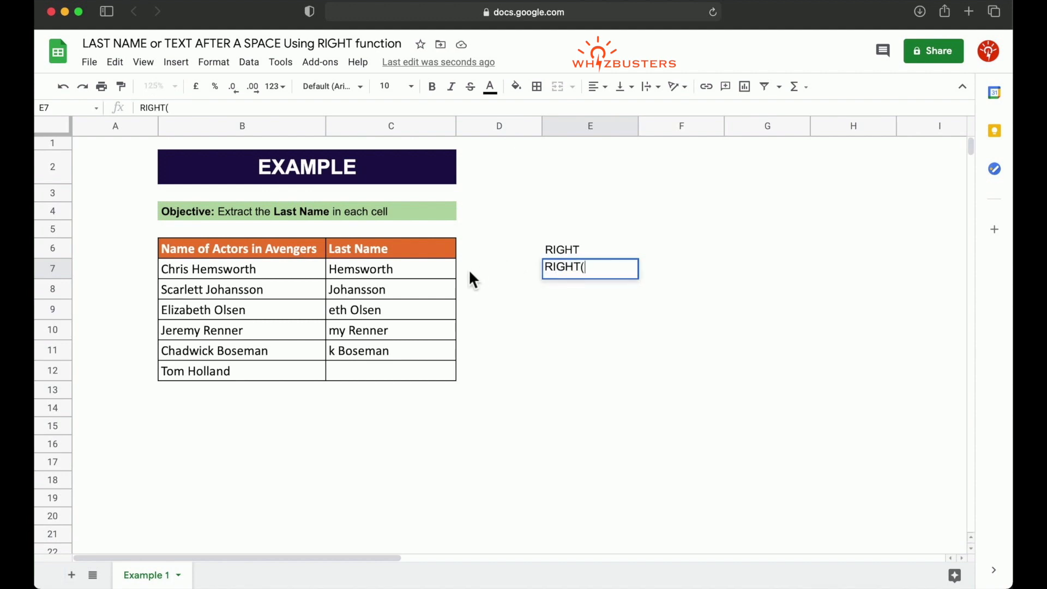
{"action": "type", "text": "B7,9)"}
{"action": "key", "text": "Return"}
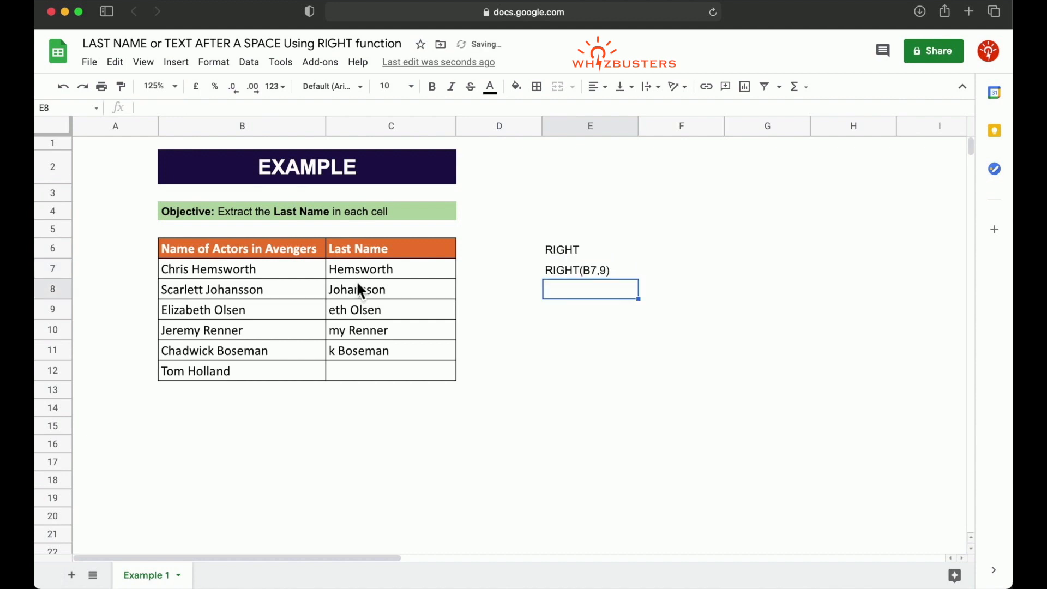
Step: Note the formula of C8 as plain text RIGHT(B8,9) in E8
{"action": "left_click", "coordinate": [366, 297]}
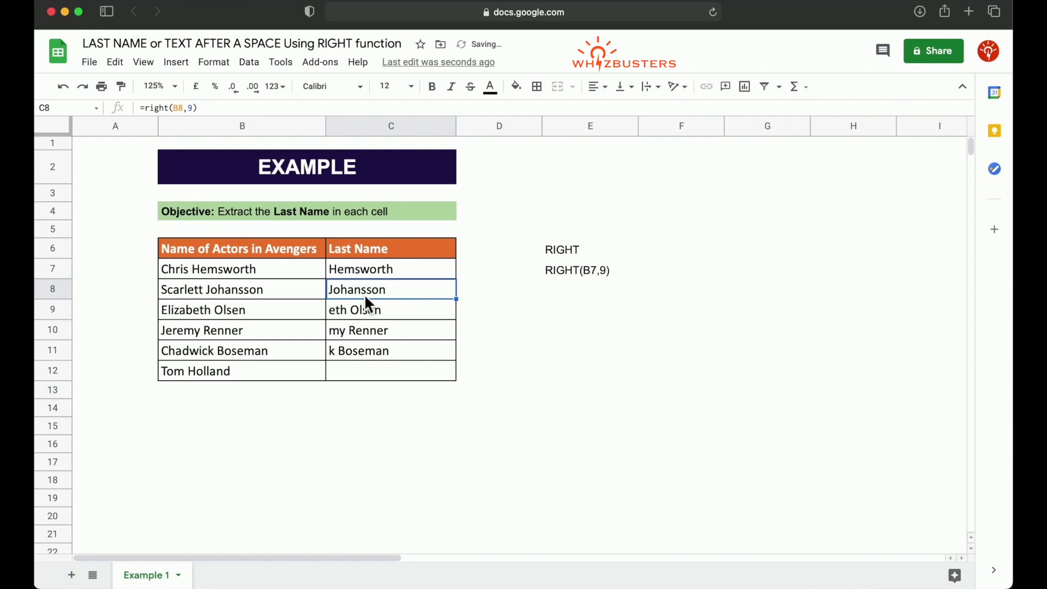
{"action": "left_click", "coordinate": [581, 298]}
{"action": "type", "text": "RIGHT(B8"}
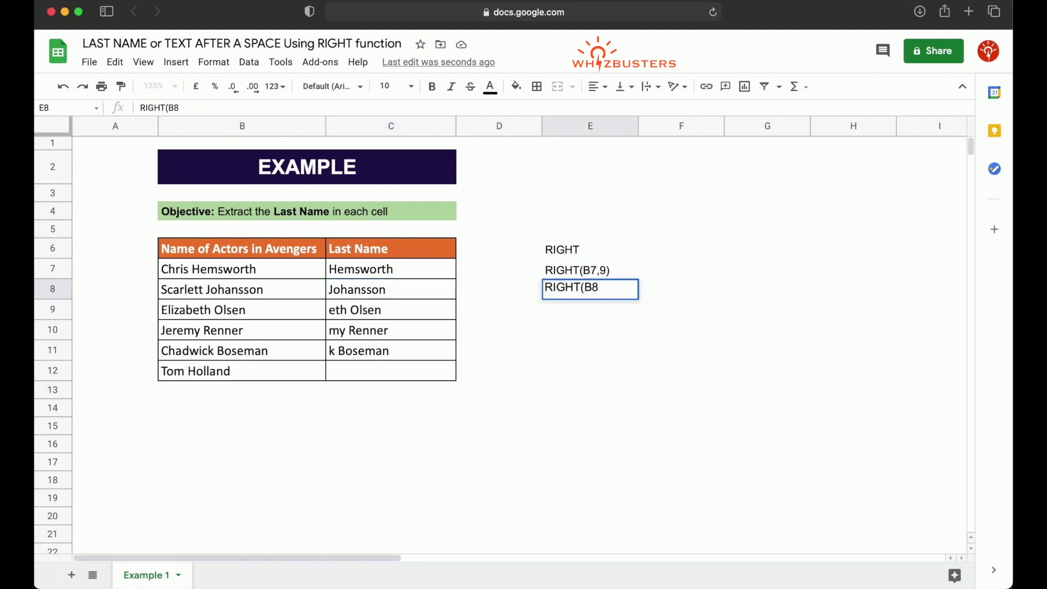
{"action": "type", "text": ",9)"}
{"action": "key", "text": "Return"}
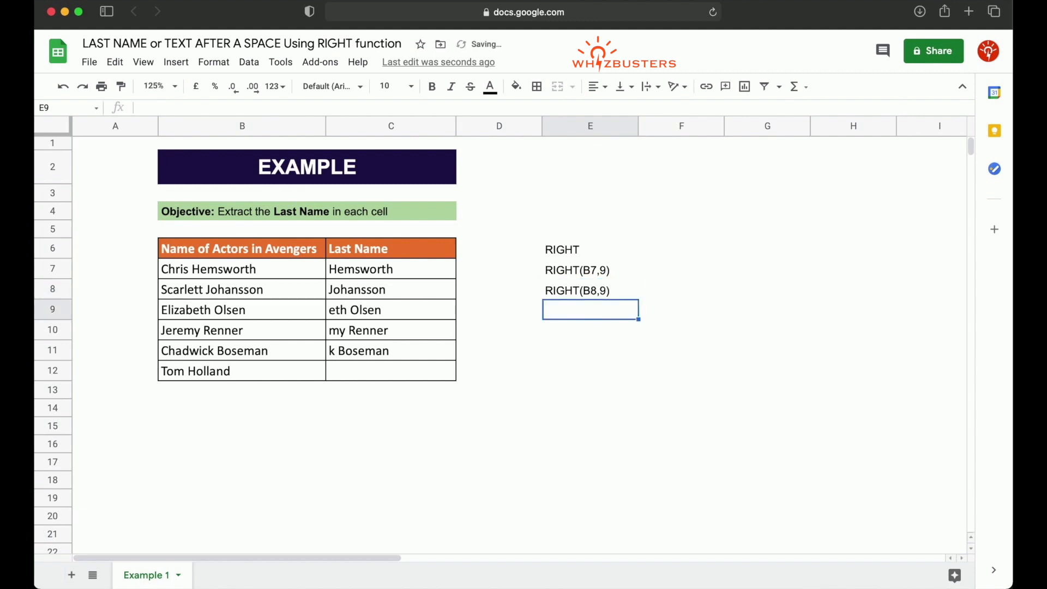
Step: Set the number of characters in the RIGHT formula in C9 to 5
{"action": "left_click", "coordinate": [290, 318]}
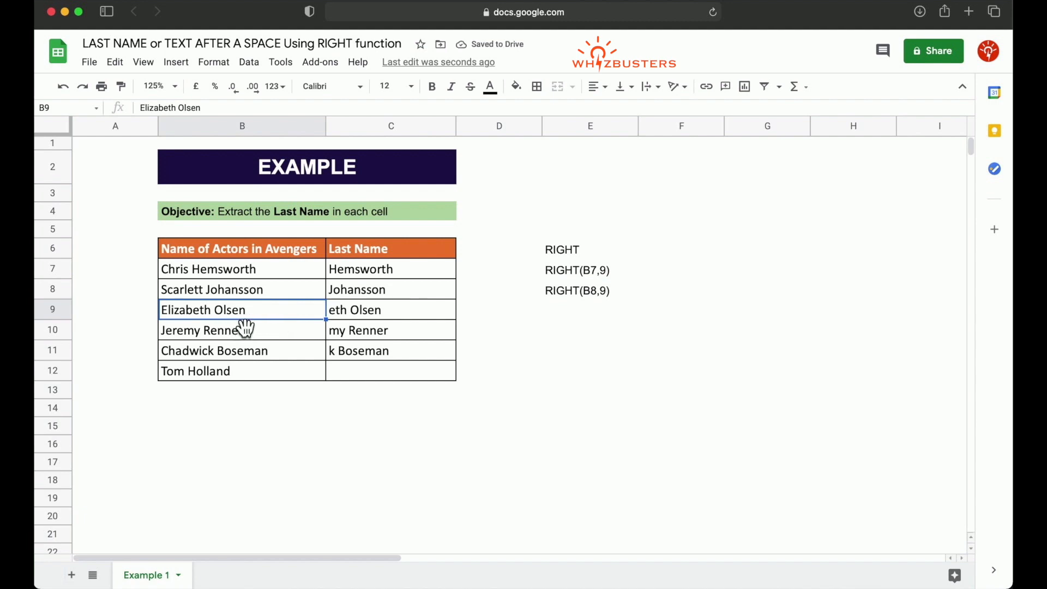
{"action": "left_click", "coordinate": [403, 315]}
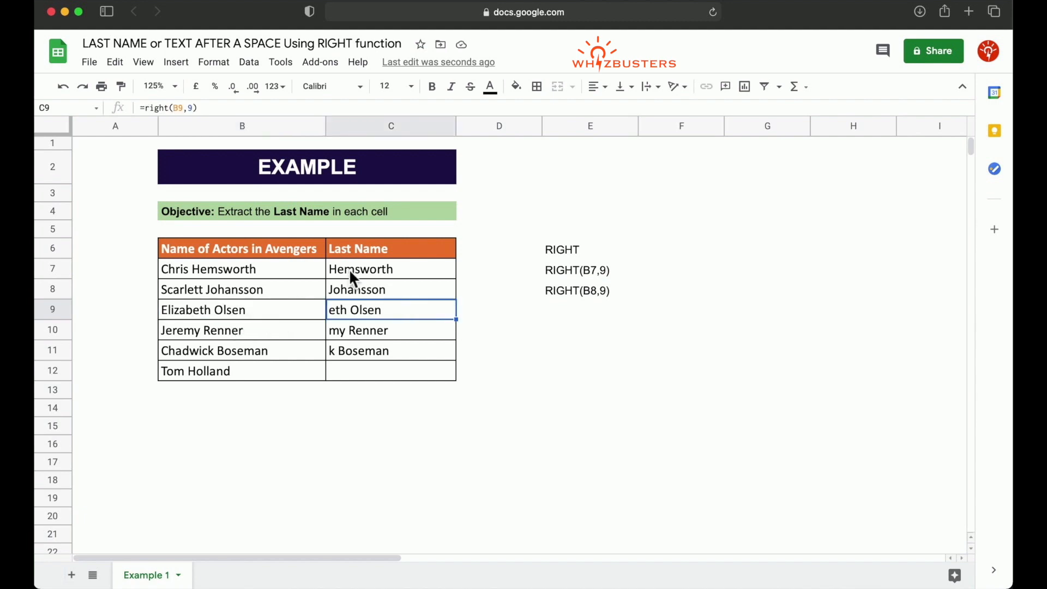
{"action": "left_click", "coordinate": [192, 108]}
{"action": "key", "text": "BackSpace"}
{"action": "type", "text": "5"}
{"action": "key", "text": "Return"}
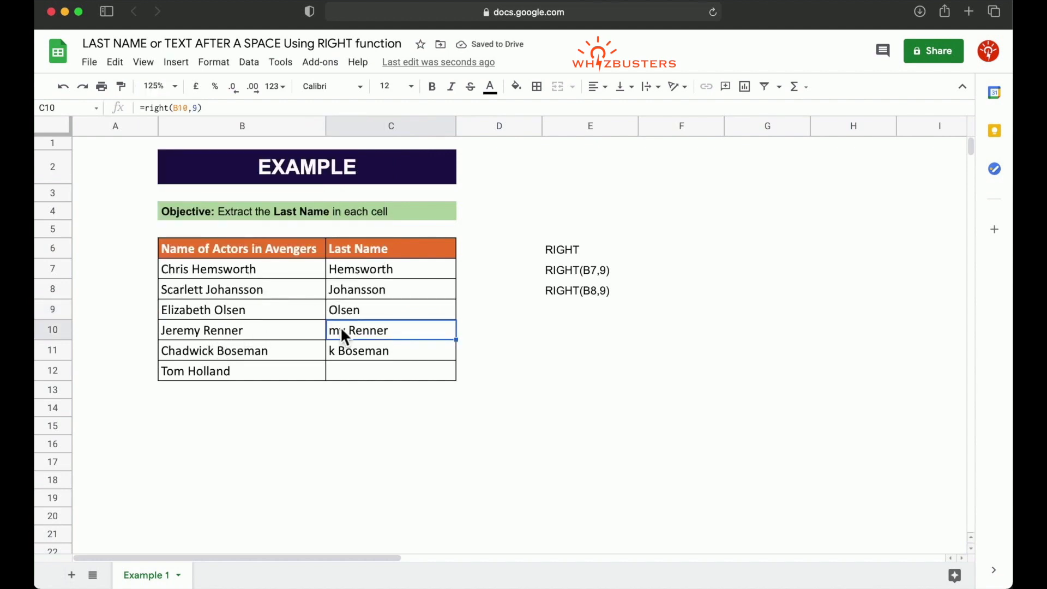
Step: Set the number of characters in the RIGHT formula in C10 to 6
{"action": "left_click", "coordinate": [198, 108]}
{"action": "key", "text": "BackSpace"}
{"action": "type", "text": "6"}
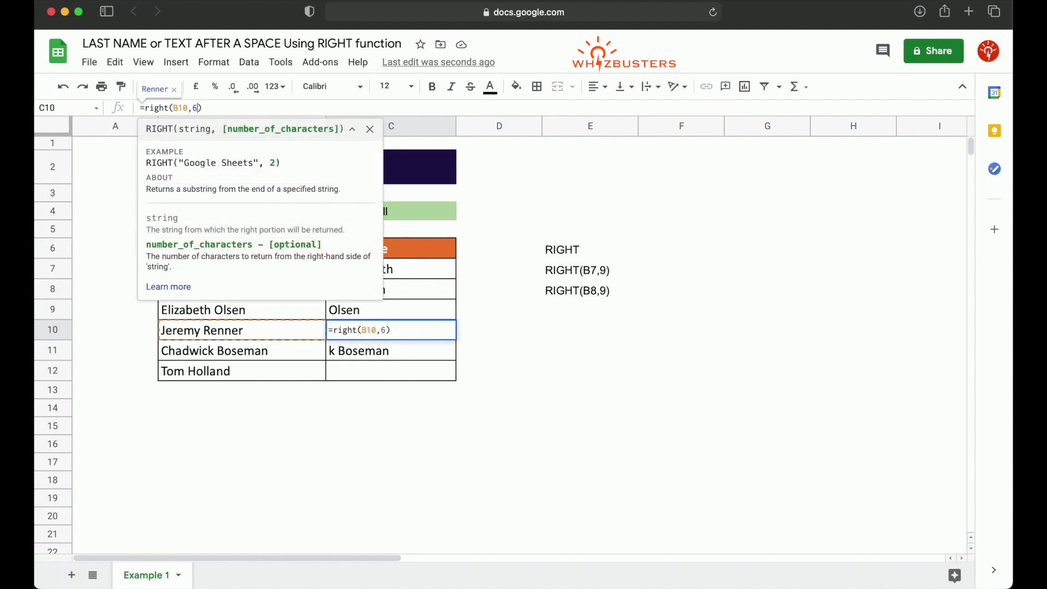
{"action": "key", "text": "Return"}
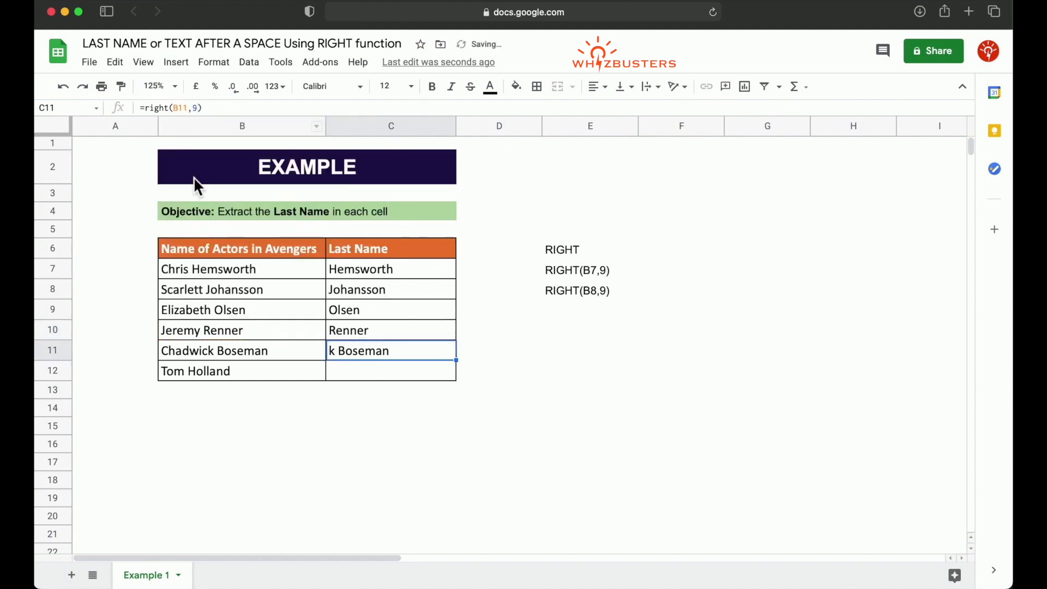
Step: Note the formula of C9 as plain text RIGHT(B9,5) in E9
{"action": "left_click", "coordinate": [568, 306]}
{"action": "type", "text": "RIGHT("}
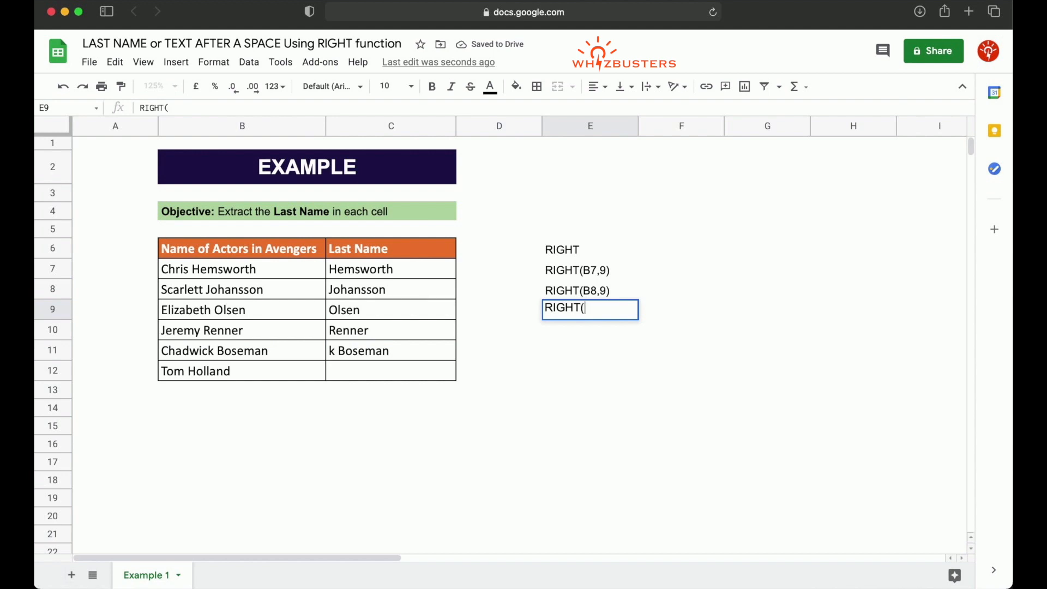
{"action": "type", "text": "B9,5)"}
{"action": "key", "text": "Return"}
Step: Note the formula of C10 as plain text RIGHT(B10,6) in E10
{"action": "left_click", "coordinate": [365, 338]}
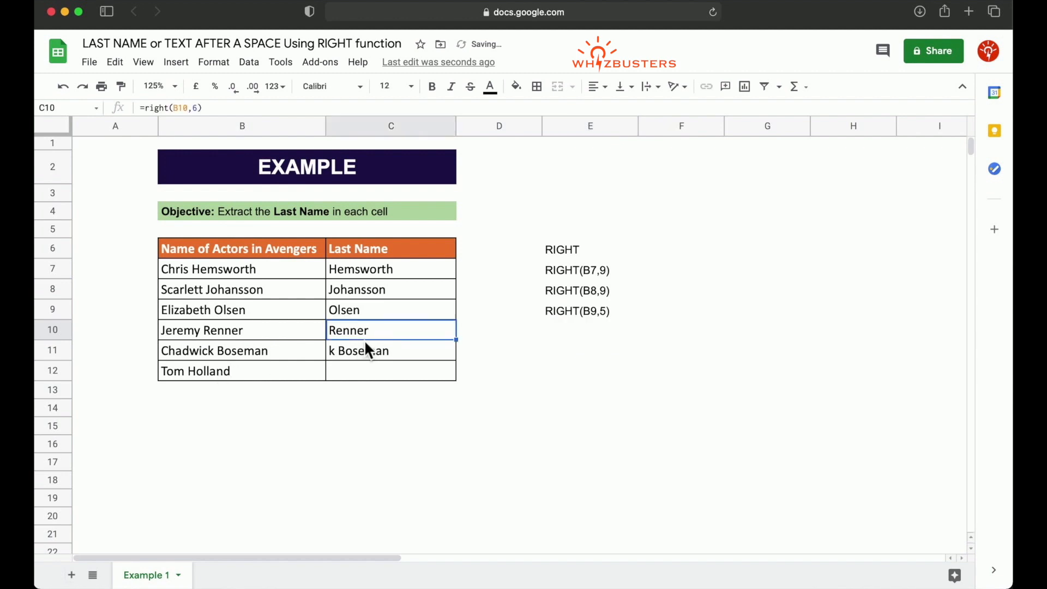
{"action": "left_click", "coordinate": [570, 333]}
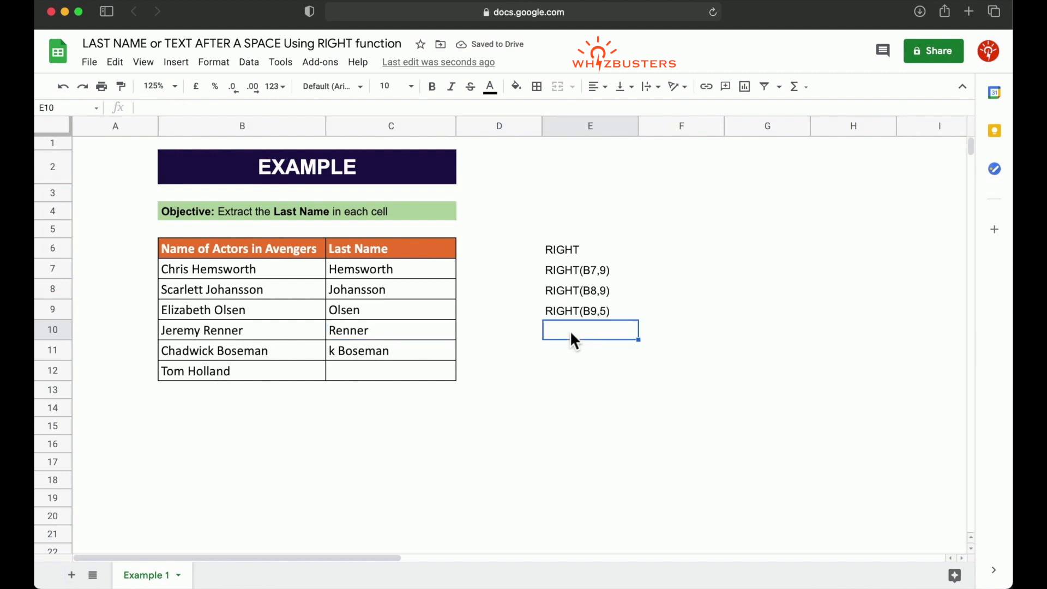
{"action": "type", "text": "RIGHT(B10,"}
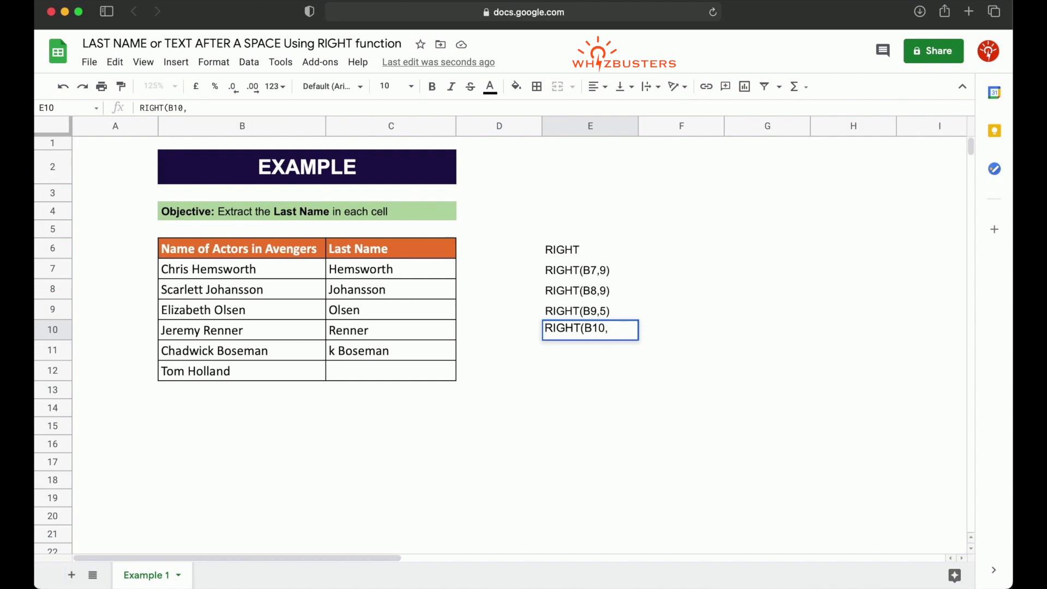
{"action": "type", "text": "6)"}
{"action": "key", "text": "Return"}
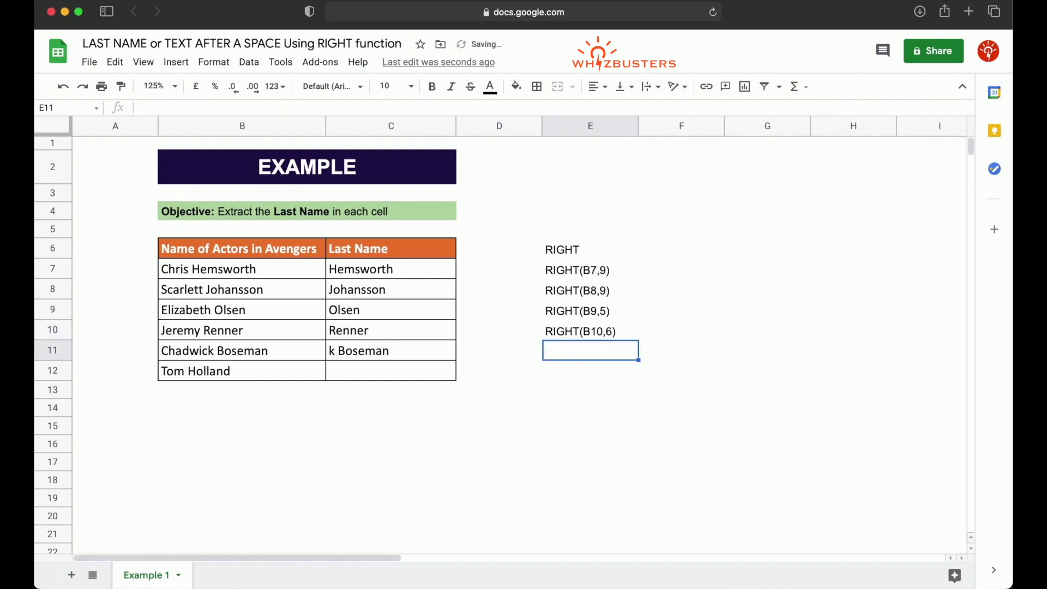
Step: Clear the RIGHT formula from C11
{"action": "key", "text": "Left"}
{"action": "key", "text": "Left"}
{"action": "key", "text": "Delete"}
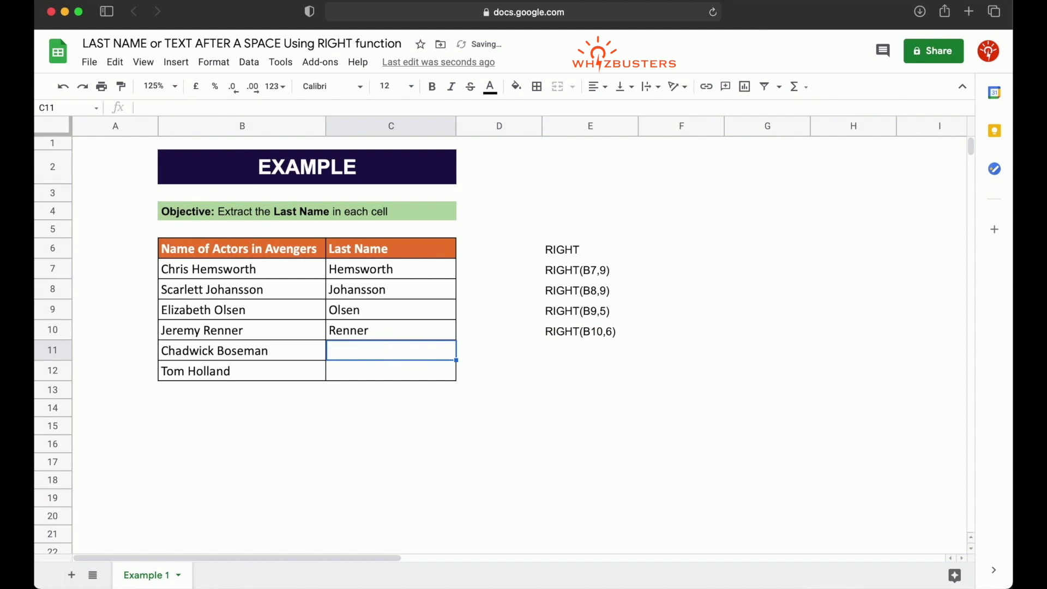
{"action": "left_click", "coordinate": [841, 393]}
{"action": "left_click", "coordinate": [578, 306]}
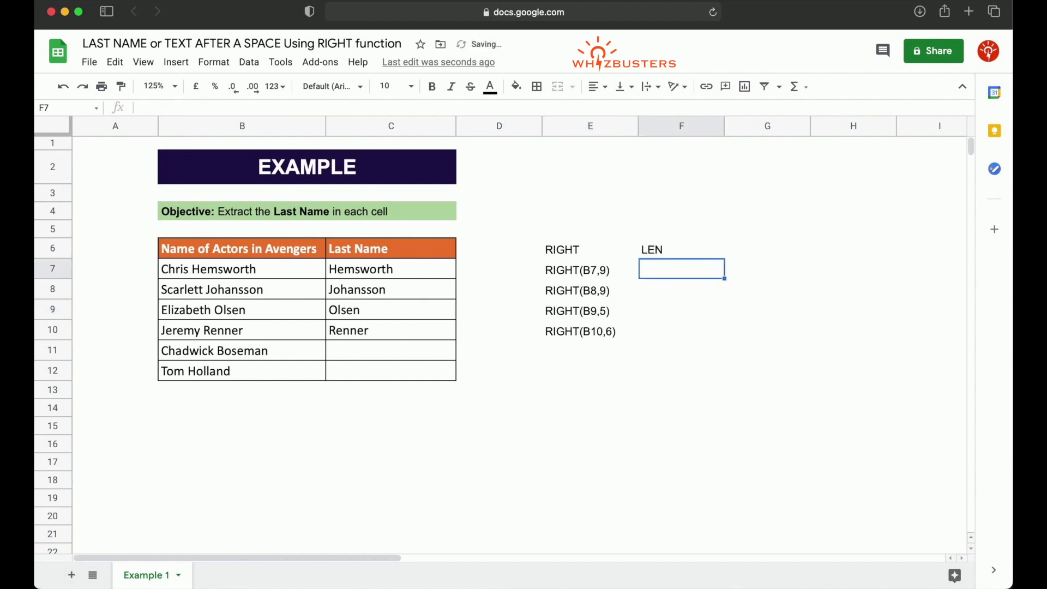
Step: Enter =len(B7) in F7 under the LEN heading and accept the suggested auto-fill for F8 to F10
{"action": "type", "text": "=len("}
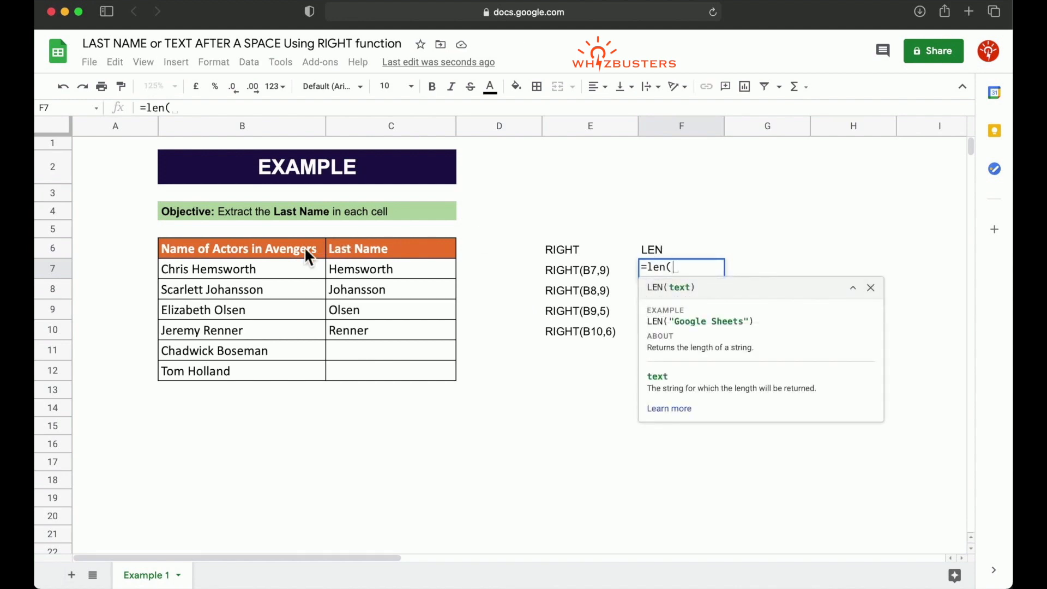
{"action": "left_click", "coordinate": [294, 283]}
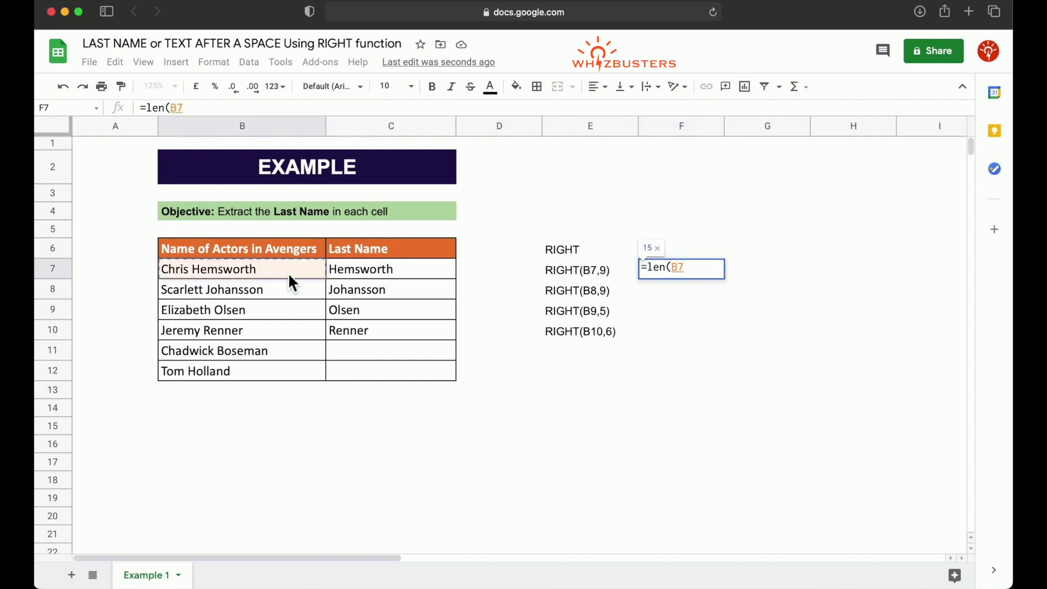
{"action": "type", "text": ")"}
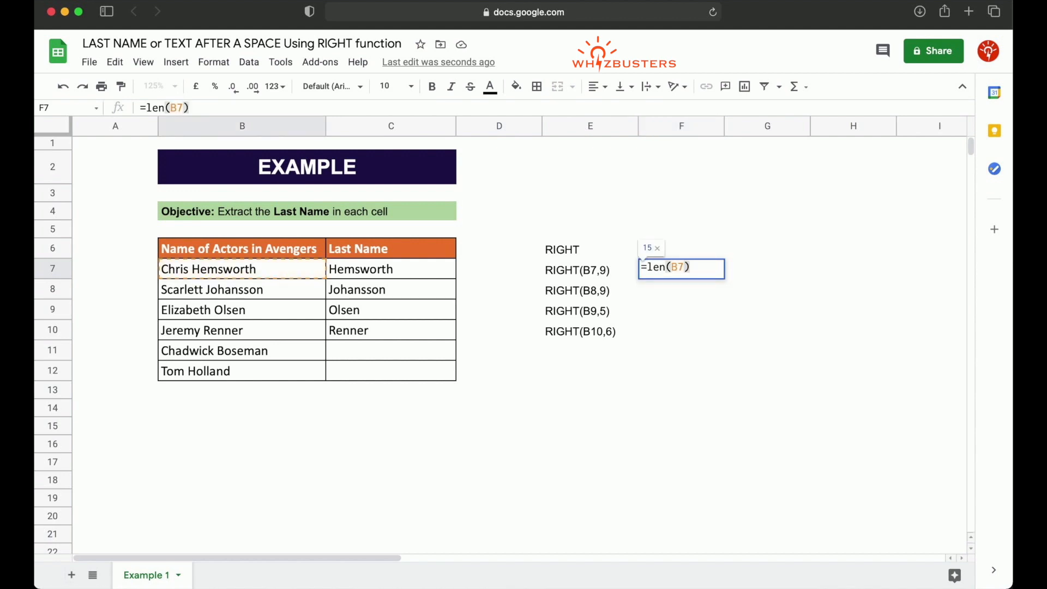
{"action": "key", "text": "Return"}
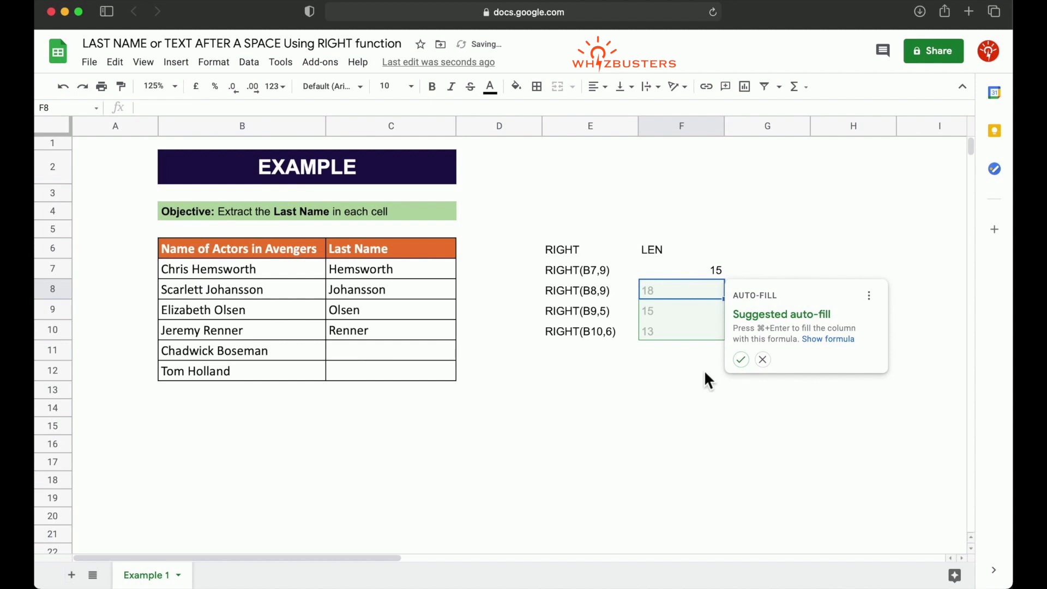
{"action": "left_click", "coordinate": [740, 359]}
{"action": "left_click", "coordinate": [712, 270]}
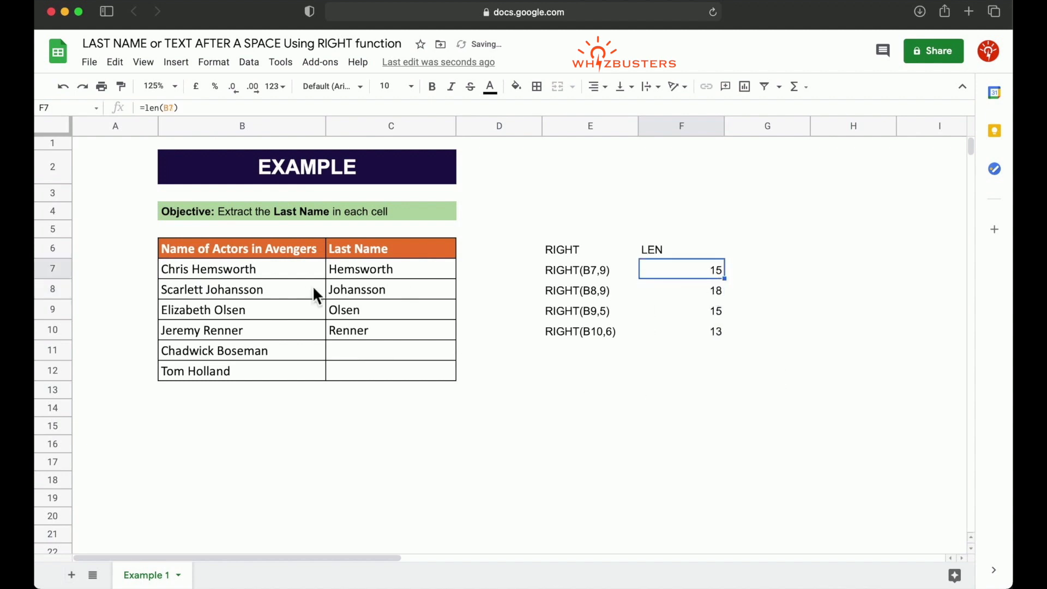
{"action": "left_click", "coordinate": [245, 276]}
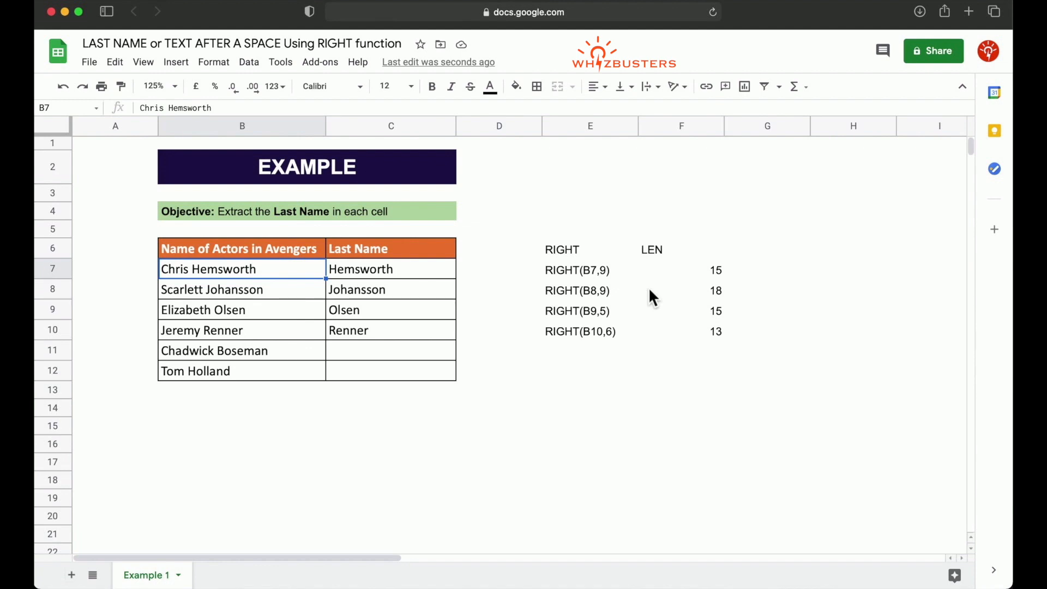
Step: Add the heading FIND in G6, beside the LEN heading
{"action": "left_click", "coordinate": [767, 254]}
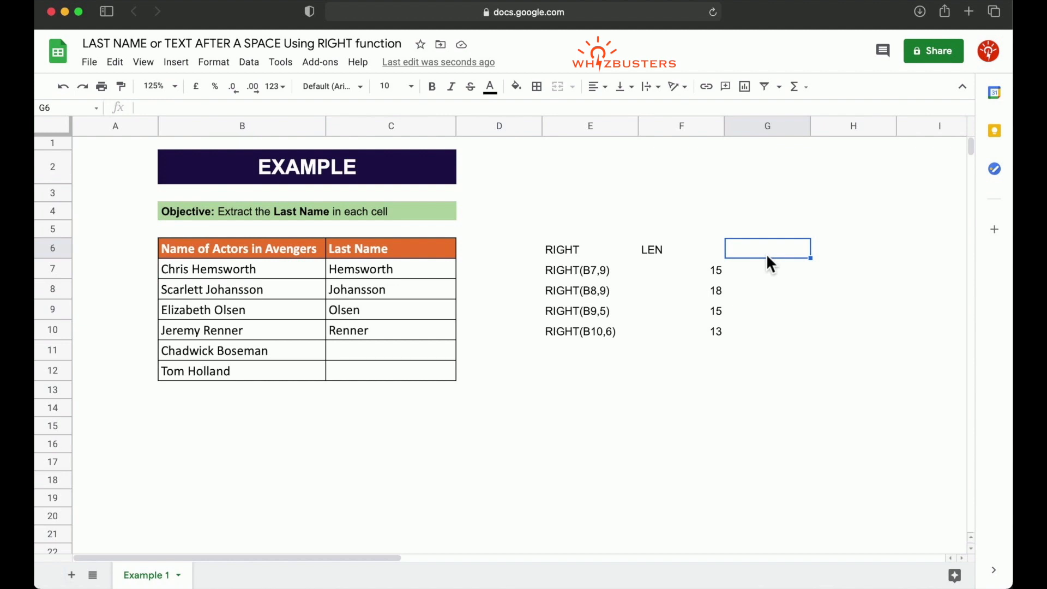
{"action": "type", "text": "FIND"}
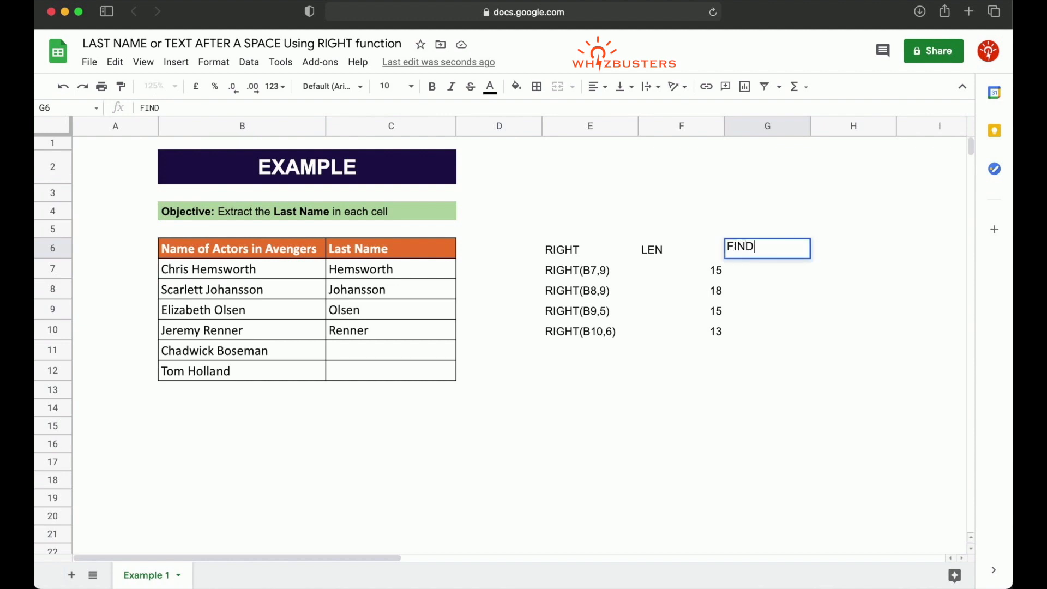
{"action": "key", "text": "Return"}
Step: Enter =find(" ",B7,1) in G7 and accept the suggested auto-fill for G8 to G10
{"action": "type", "text": "=find("}
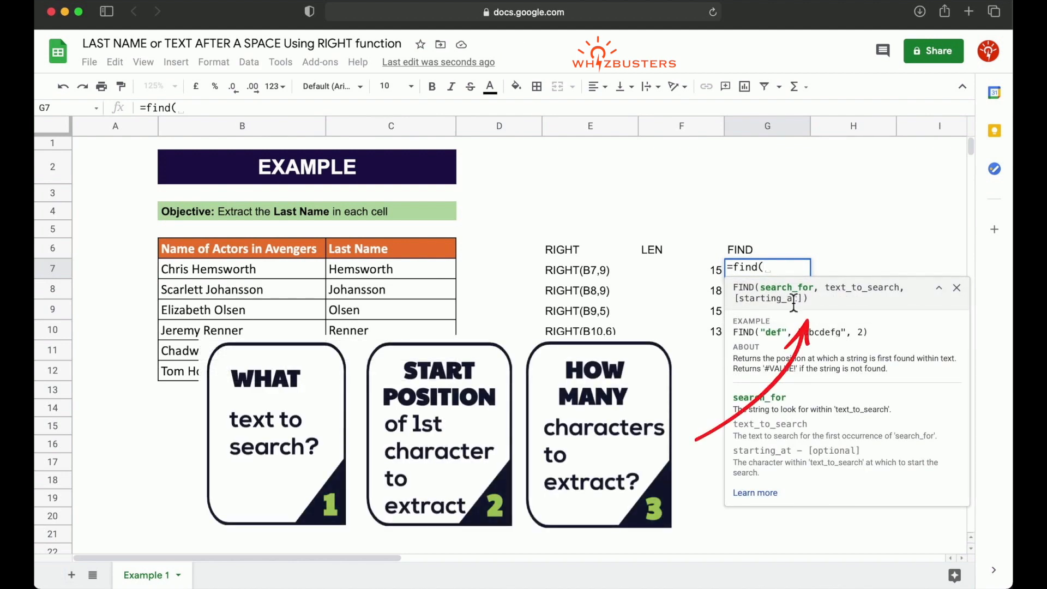
{"action": "type", "text": "\""}
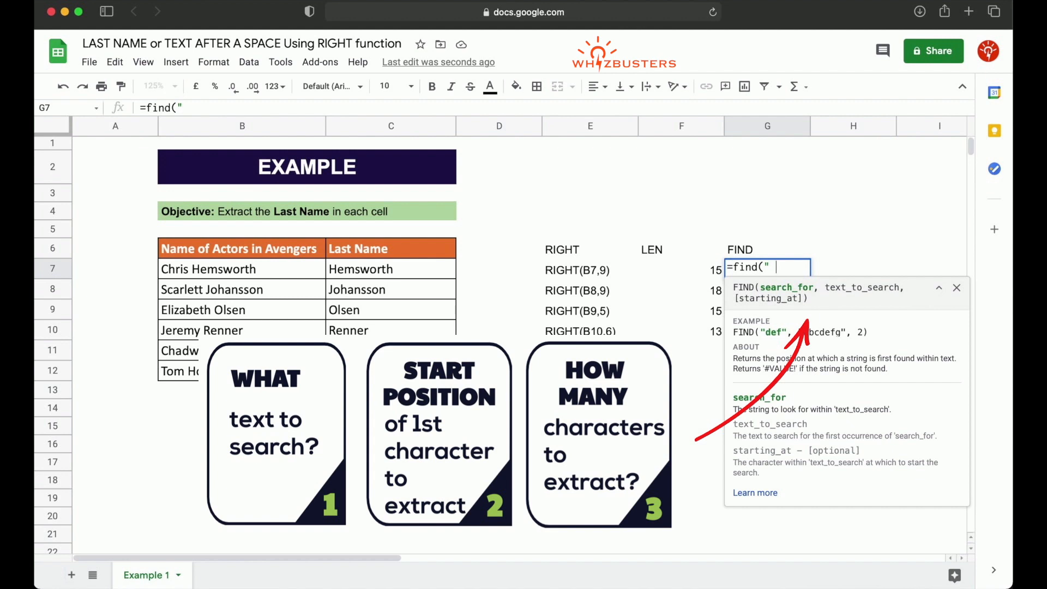
{"action": "type", "text": " \","}
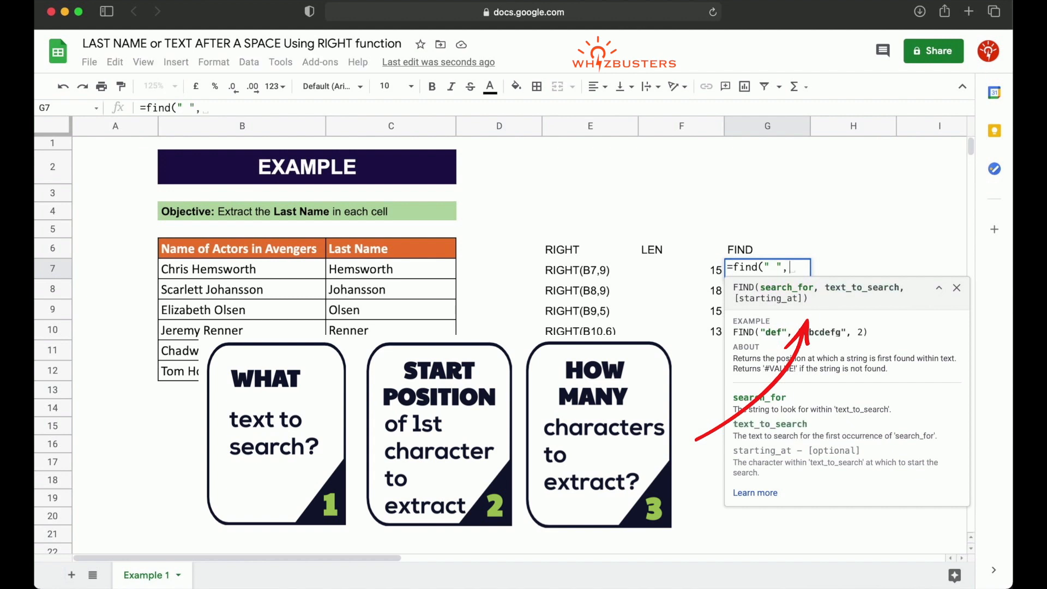
{"action": "left_click", "coordinate": [267, 272]}
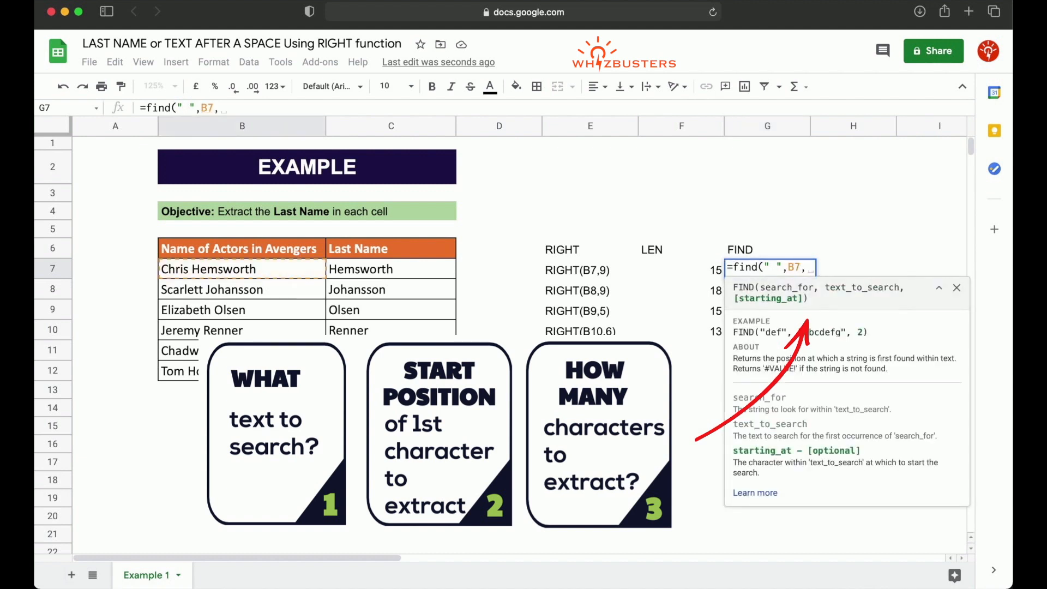
{"action": "type", "text": "1)"}
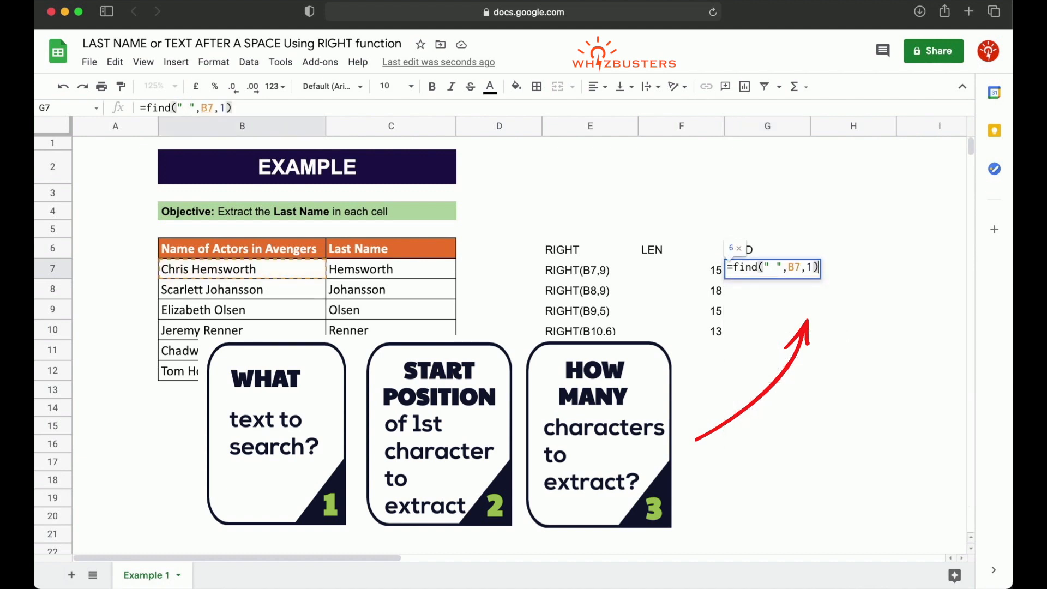
{"action": "key", "text": "Return"}
{"action": "key", "text": "super+Return"}
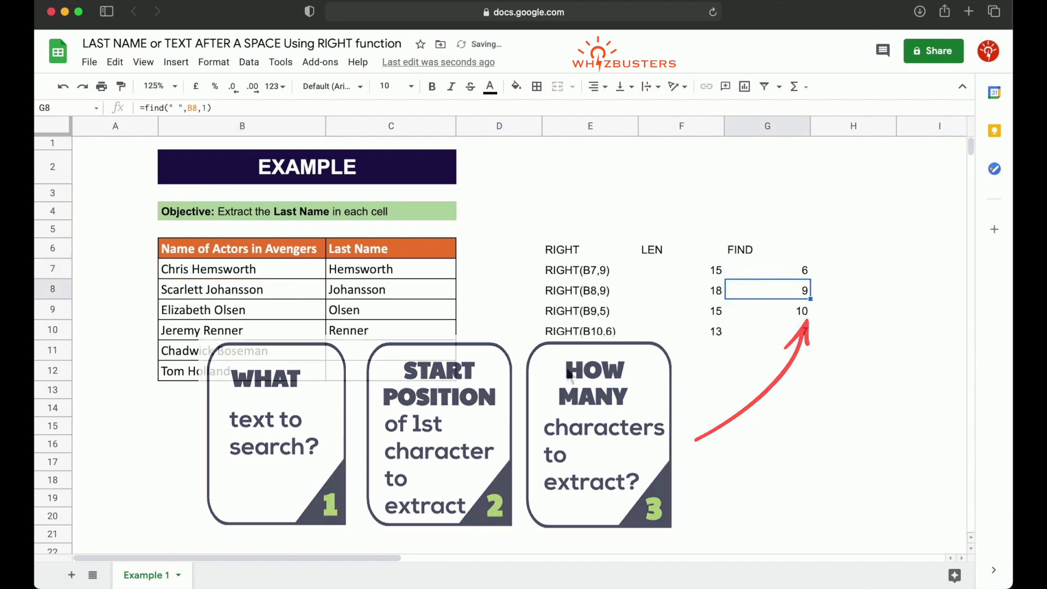
Step: Check the space positions in G7 to G10 against the full names
{"action": "left_click", "coordinate": [779, 275]}
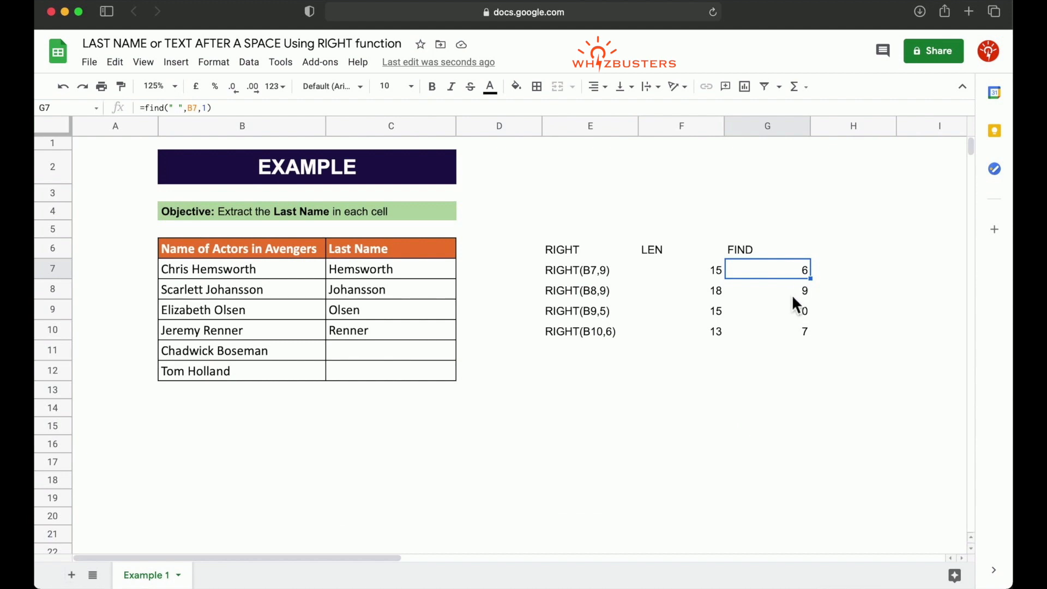
{"action": "left_click", "coordinate": [792, 297]}
{"action": "left_click", "coordinate": [793, 315]}
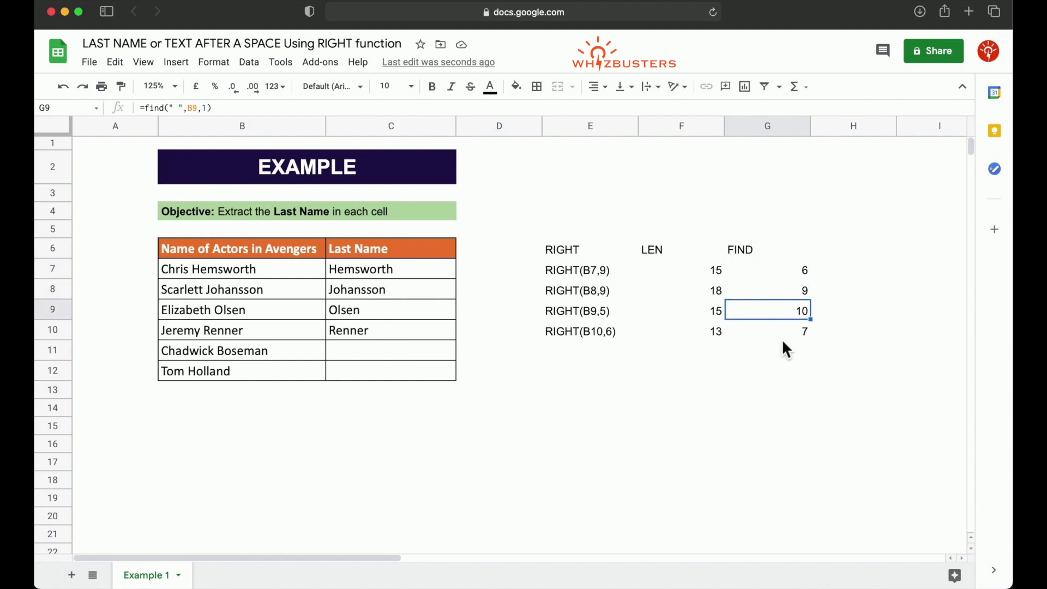
{"action": "left_click", "coordinate": [793, 336]}
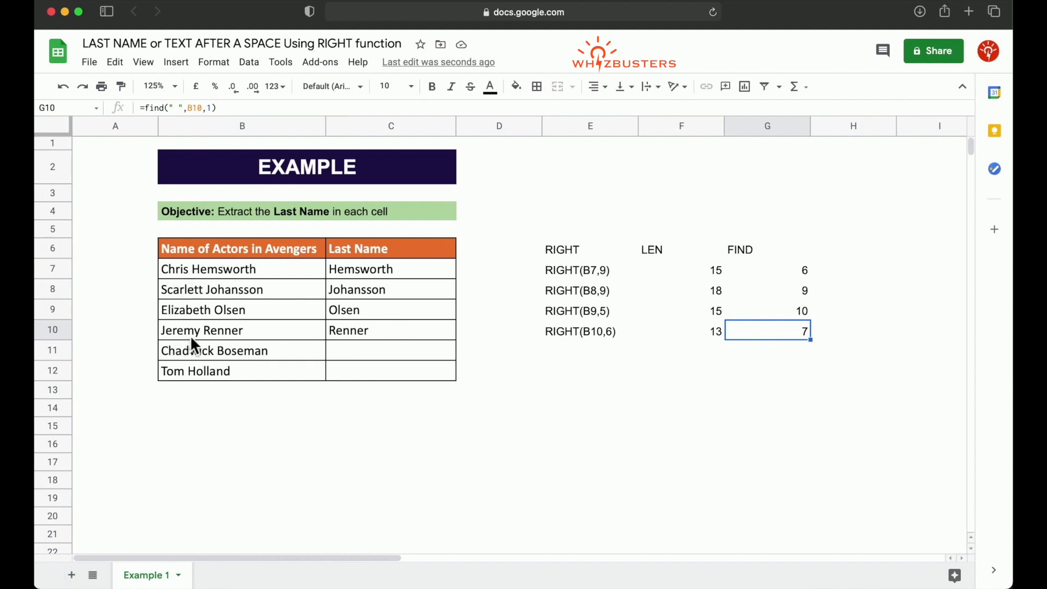
{"action": "left_click", "coordinate": [775, 376]}
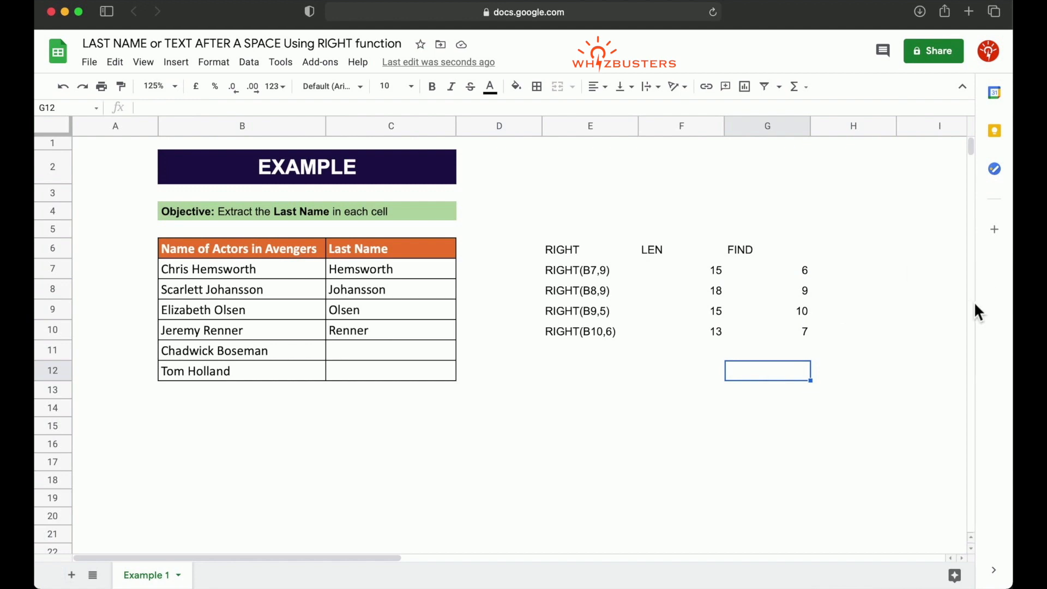
Step: Subtract the FIND result from the LEN result with =F7-G7 in H7 and accept the suggested auto-fill for H8 to H10
{"action": "left_click", "coordinate": [833, 274]}
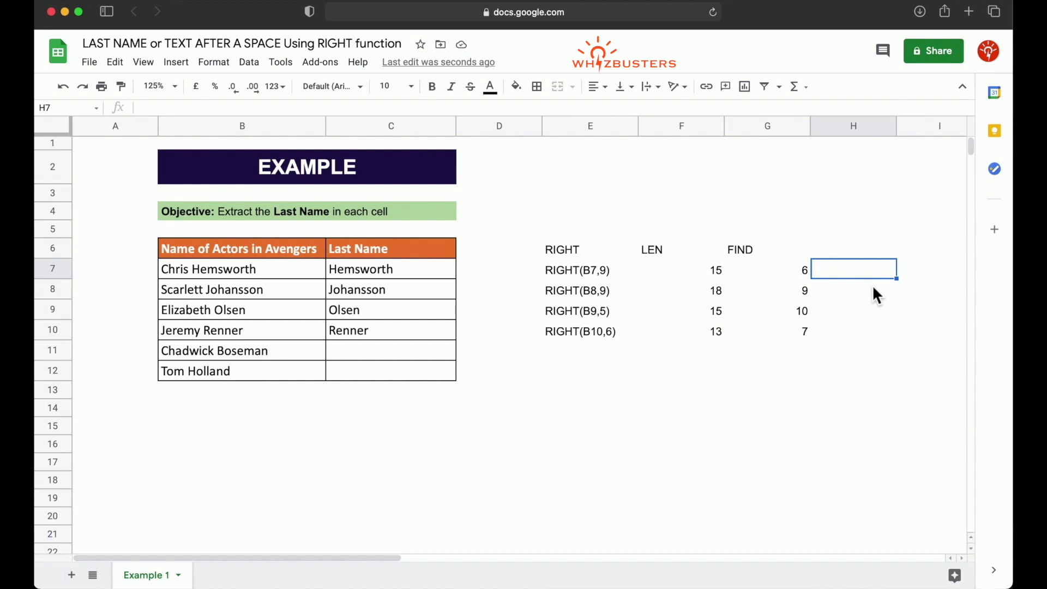
{"action": "type", "text": "="}
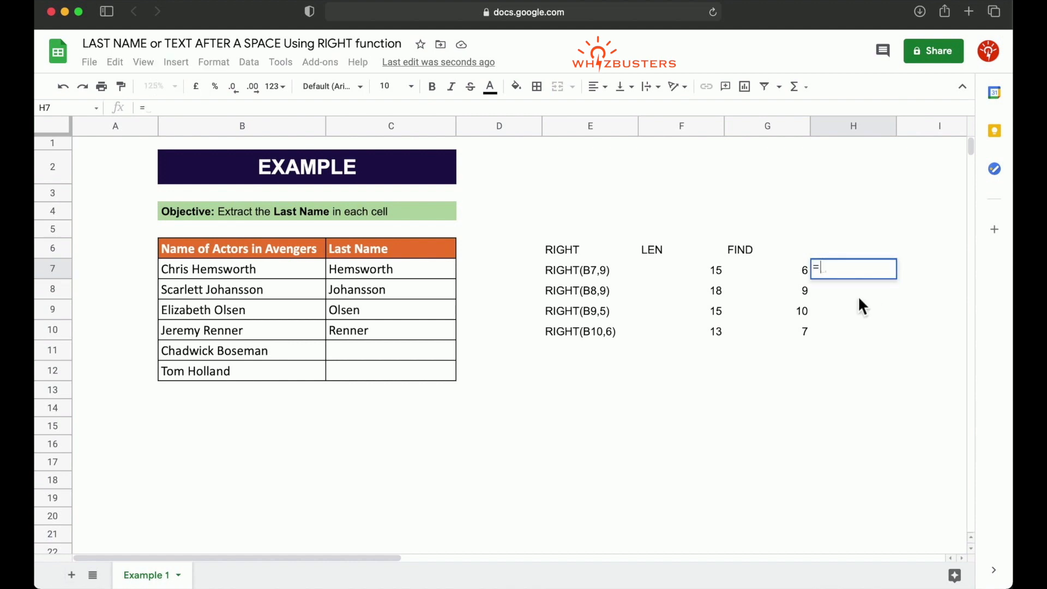
{"action": "left_click", "coordinate": [718, 270]}
{"action": "type", "text": "-"}
{"action": "left_click", "coordinate": [770, 274]}
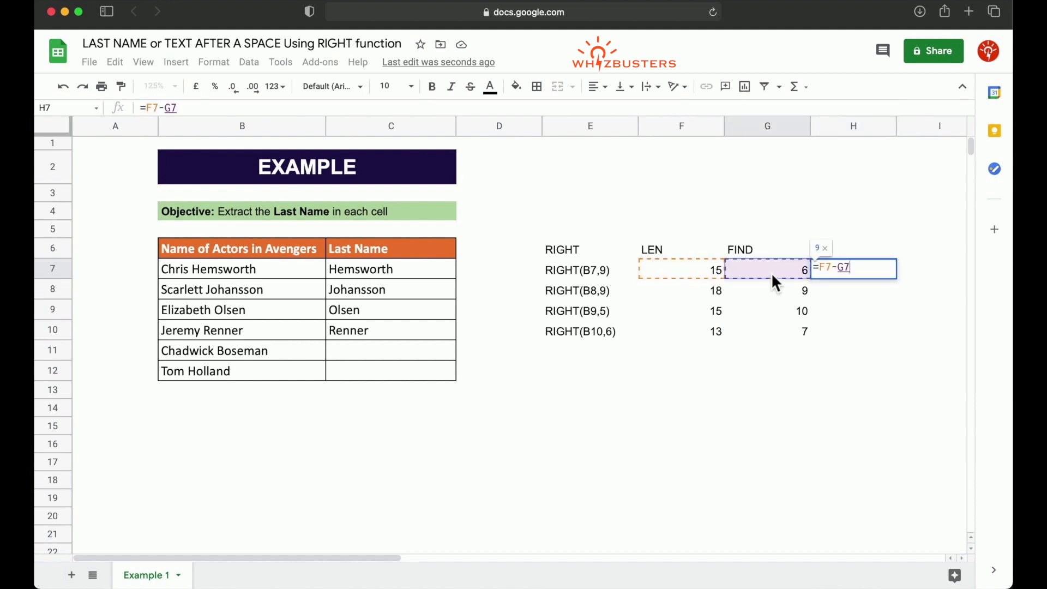
{"action": "key", "text": "Return"}
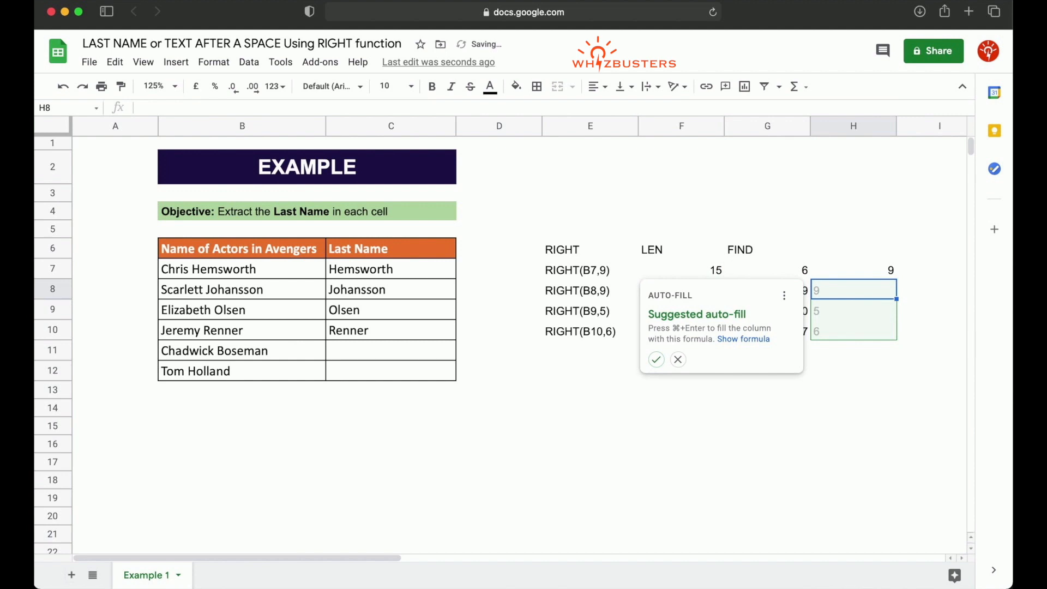
{"action": "left_click", "coordinate": [657, 360]}
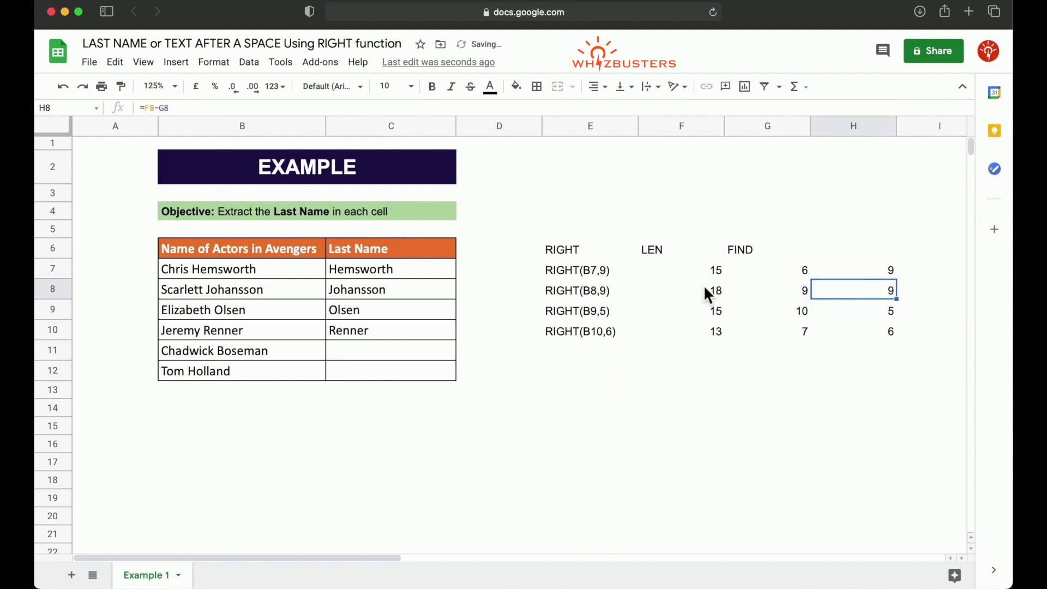
Step: Go through rows 7 to 10 comparing each LEN and FIND value with the difference in column H
{"action": "left_click", "coordinate": [791, 270]}
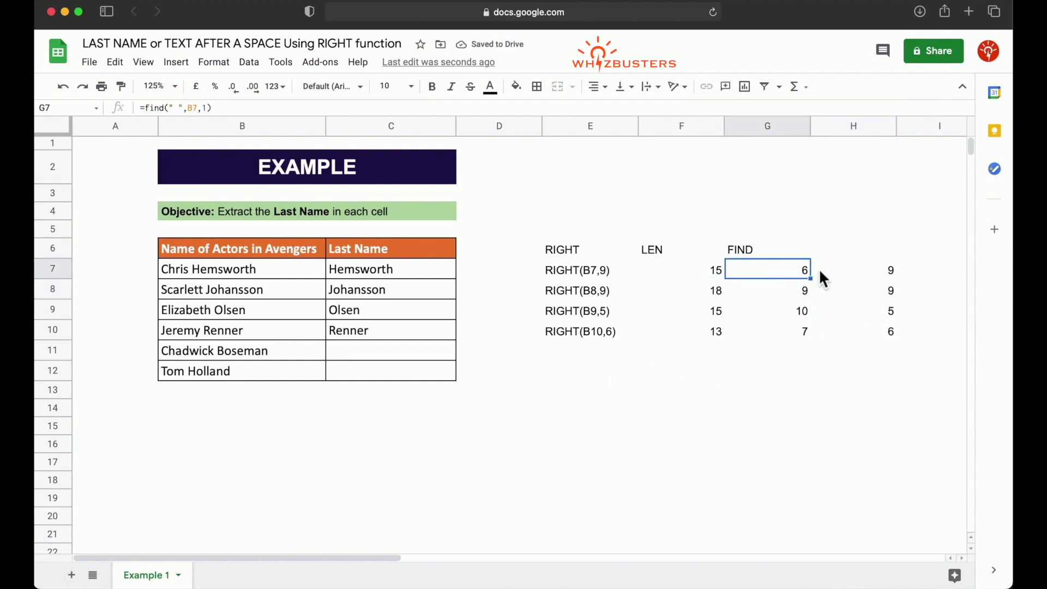
{"action": "left_click", "coordinate": [875, 270]}
{"action": "left_click", "coordinate": [713, 290]}
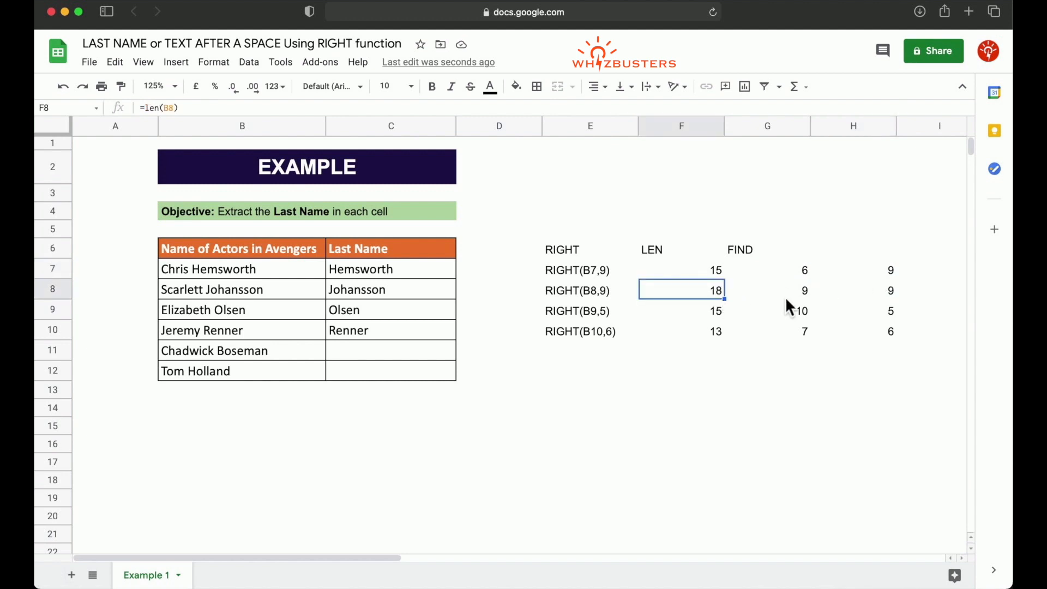
{"action": "left_click", "coordinate": [785, 297]}
{"action": "left_click", "coordinate": [879, 292]}
{"action": "left_click", "coordinate": [741, 311]}
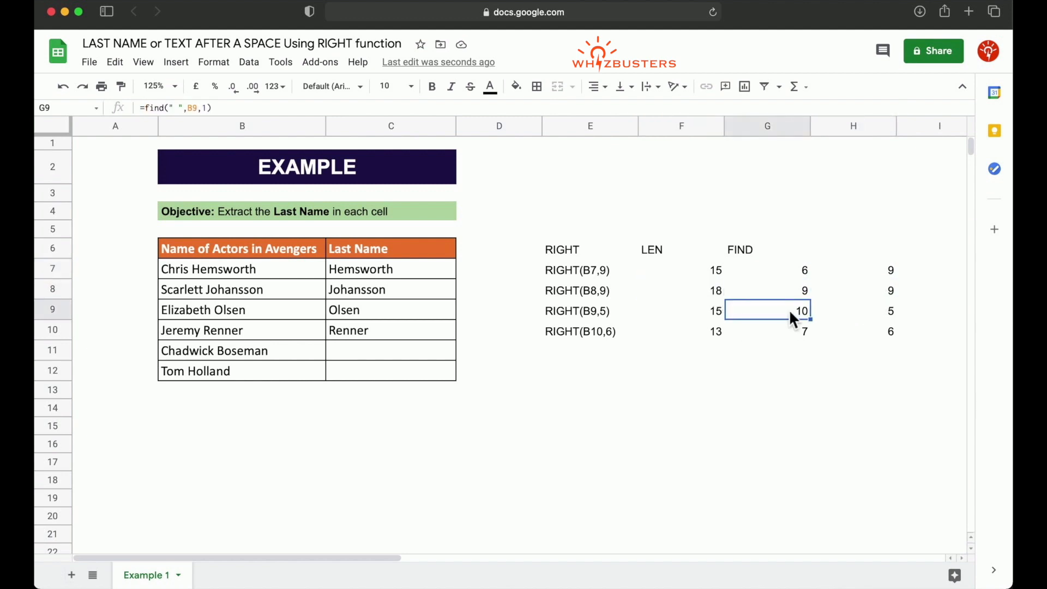
{"action": "left_click", "coordinate": [863, 313]}
{"action": "left_click", "coordinate": [713, 334]}
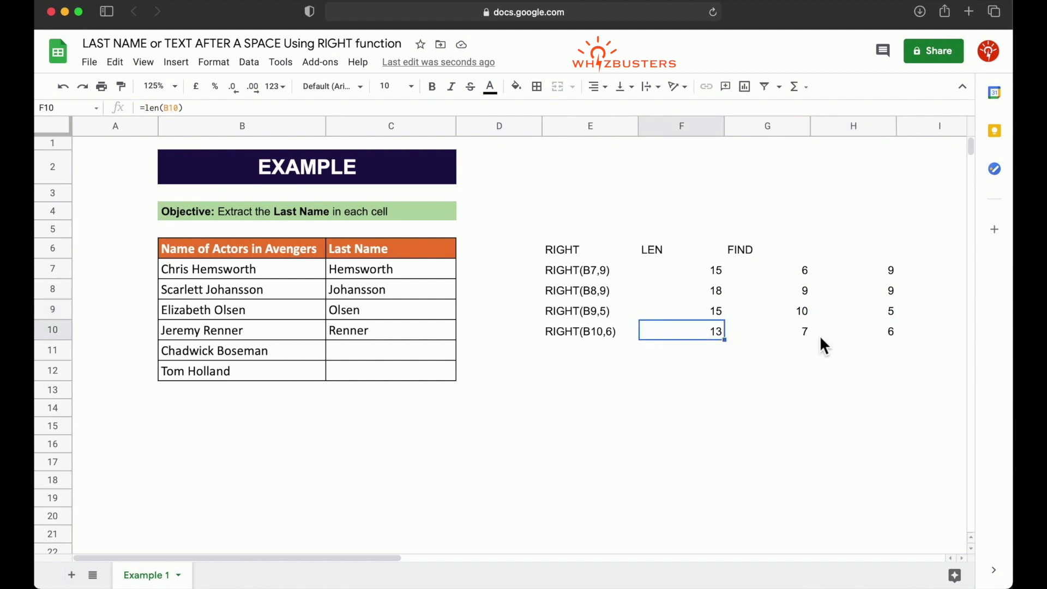
{"action": "left_click", "coordinate": [867, 338]}
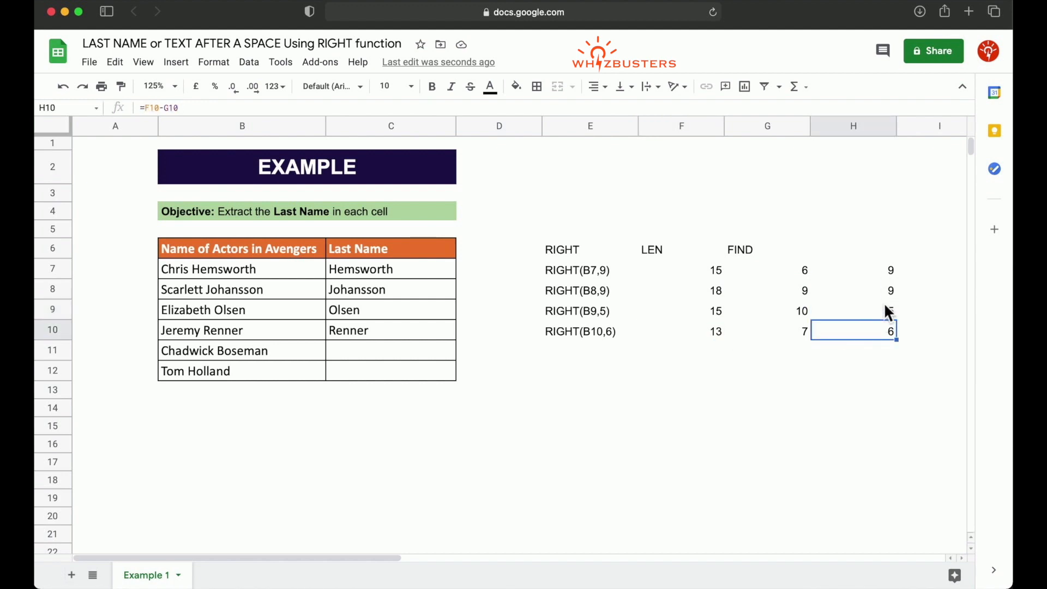
Step: Compare the differences in H7 to H10 with the character counts used in the RIGHT formulas noted in column E
{"action": "left_click", "coordinate": [886, 273], "text": "shift"}
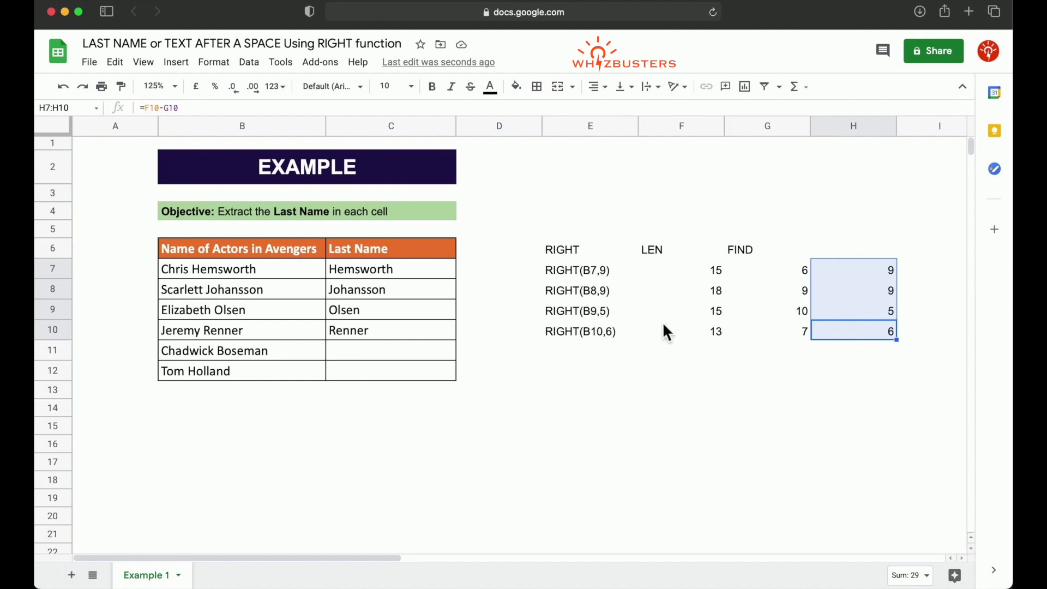
{"action": "left_click", "coordinate": [872, 280]}
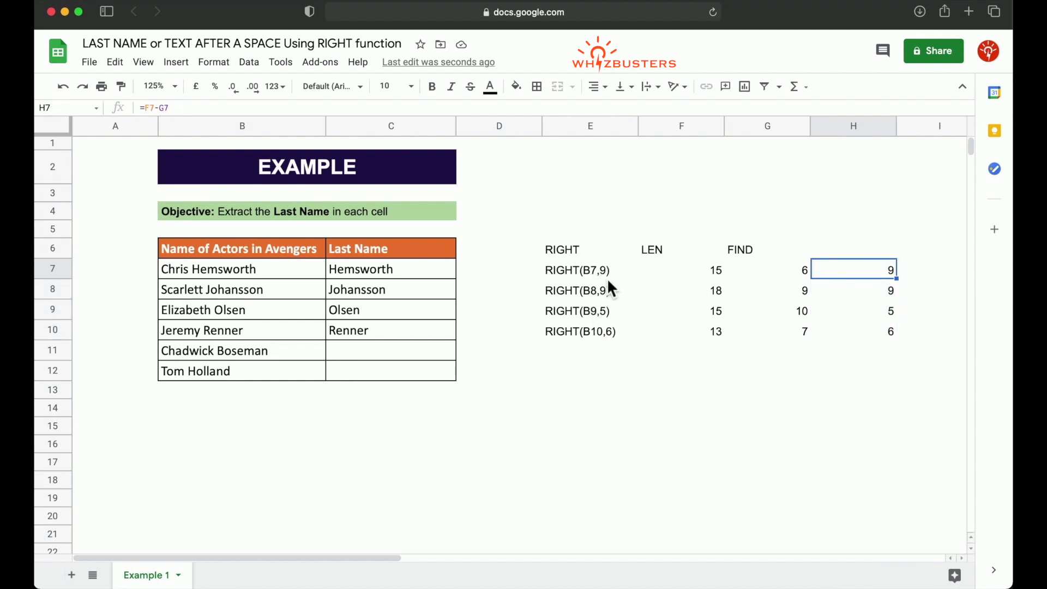
{"action": "left_click", "coordinate": [881, 292]}
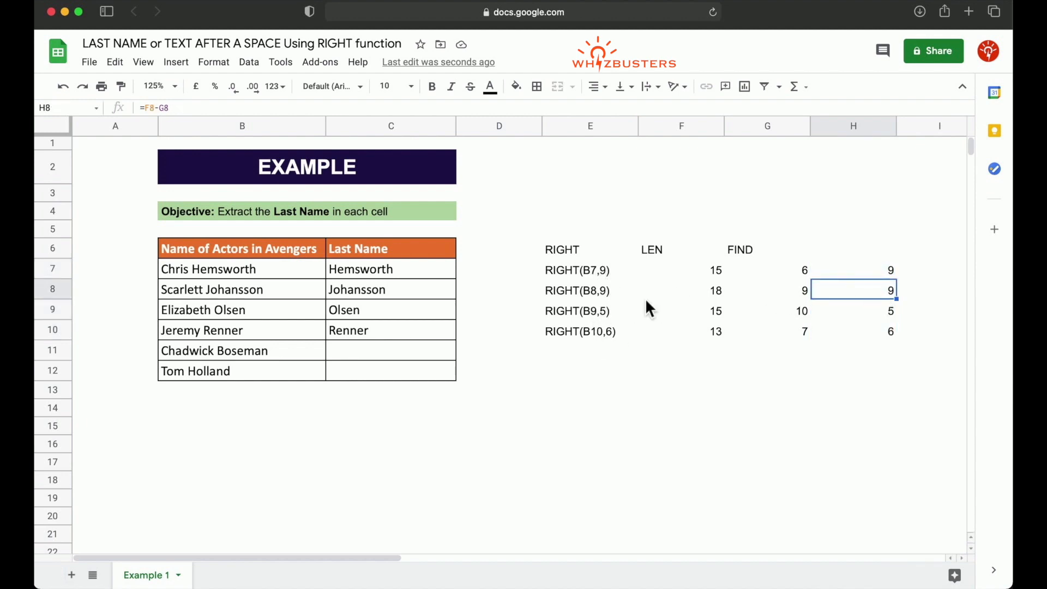
{"action": "left_click", "coordinate": [907, 331]}
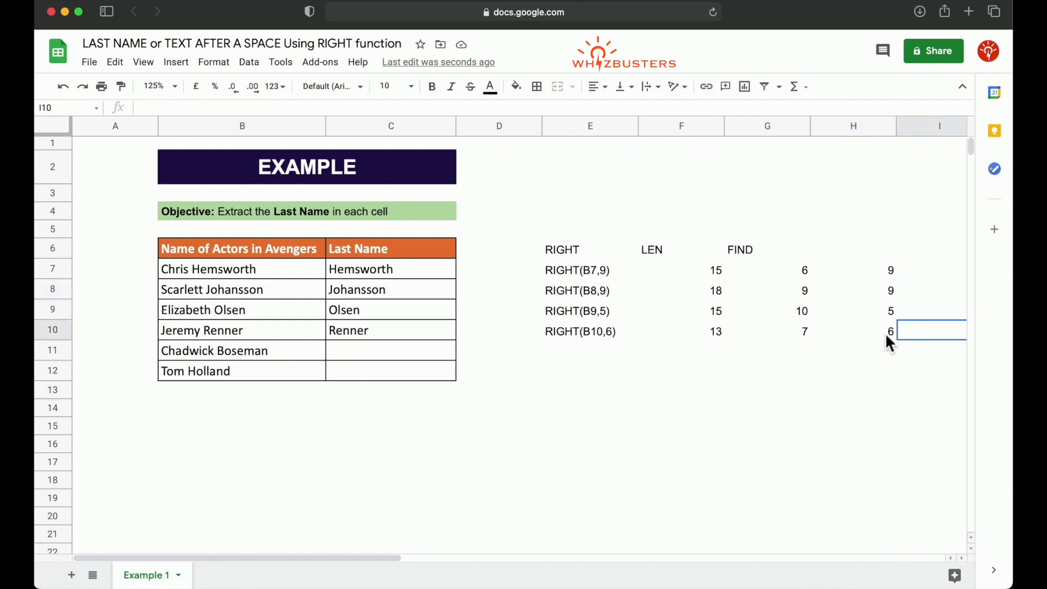
{"action": "left_click", "coordinate": [885, 333]}
{"action": "left_click", "coordinate": [881, 272]}
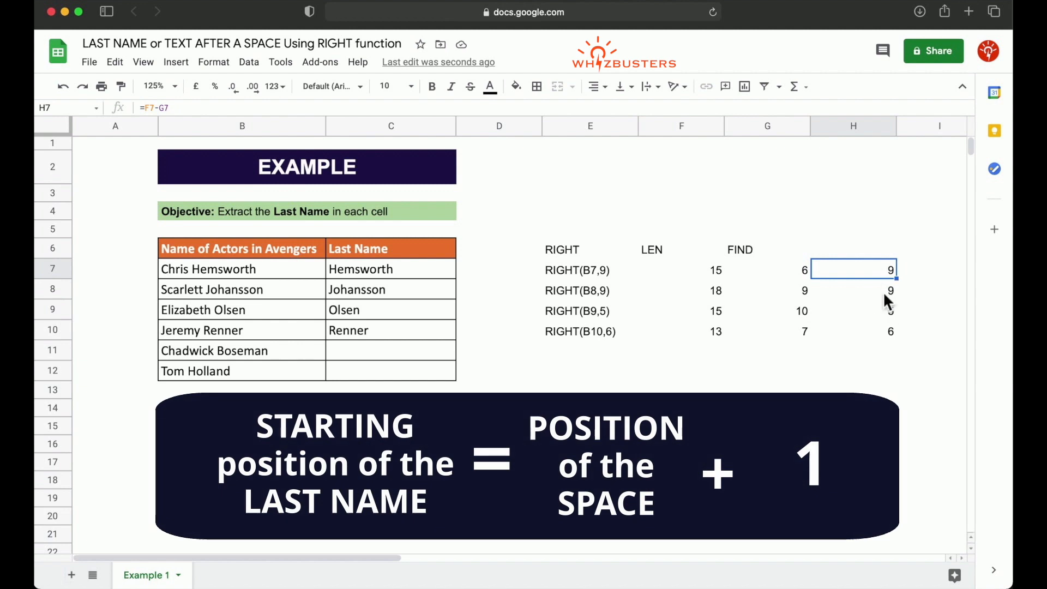
{"action": "left_click", "coordinate": [600, 277]}
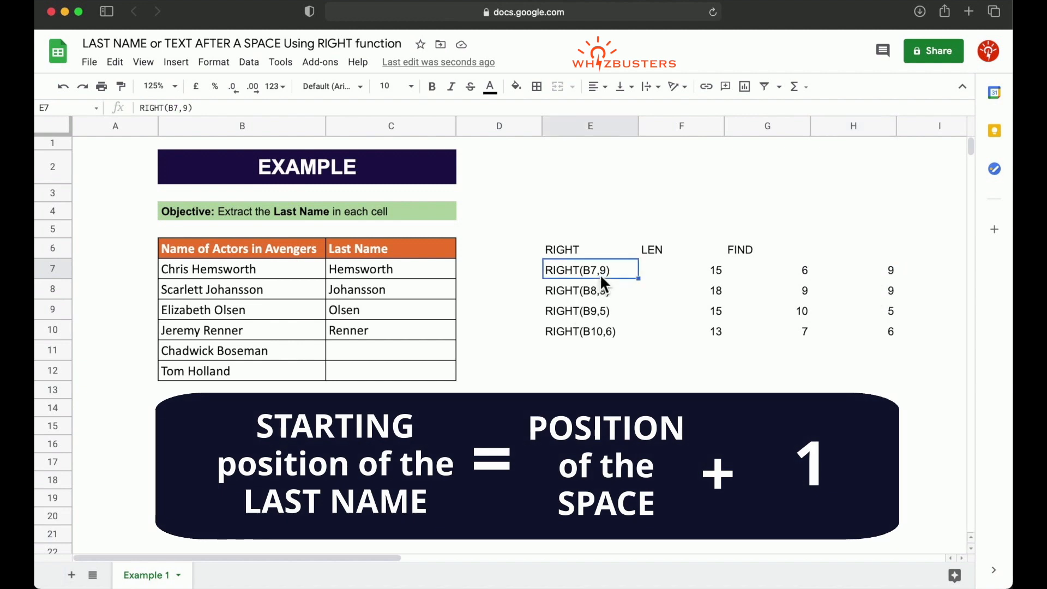
{"action": "left_click", "coordinate": [888, 271]}
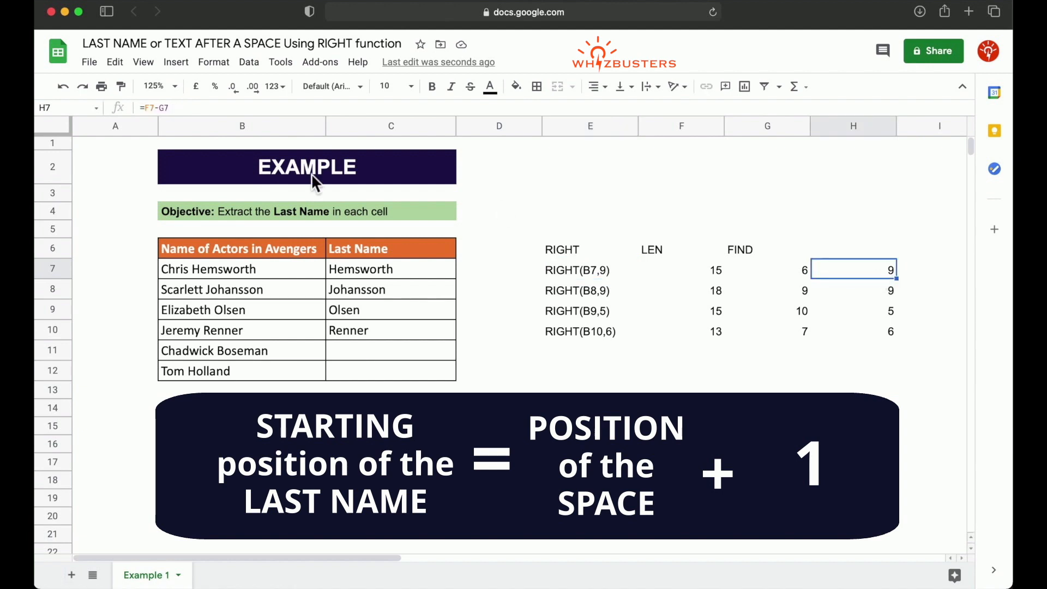